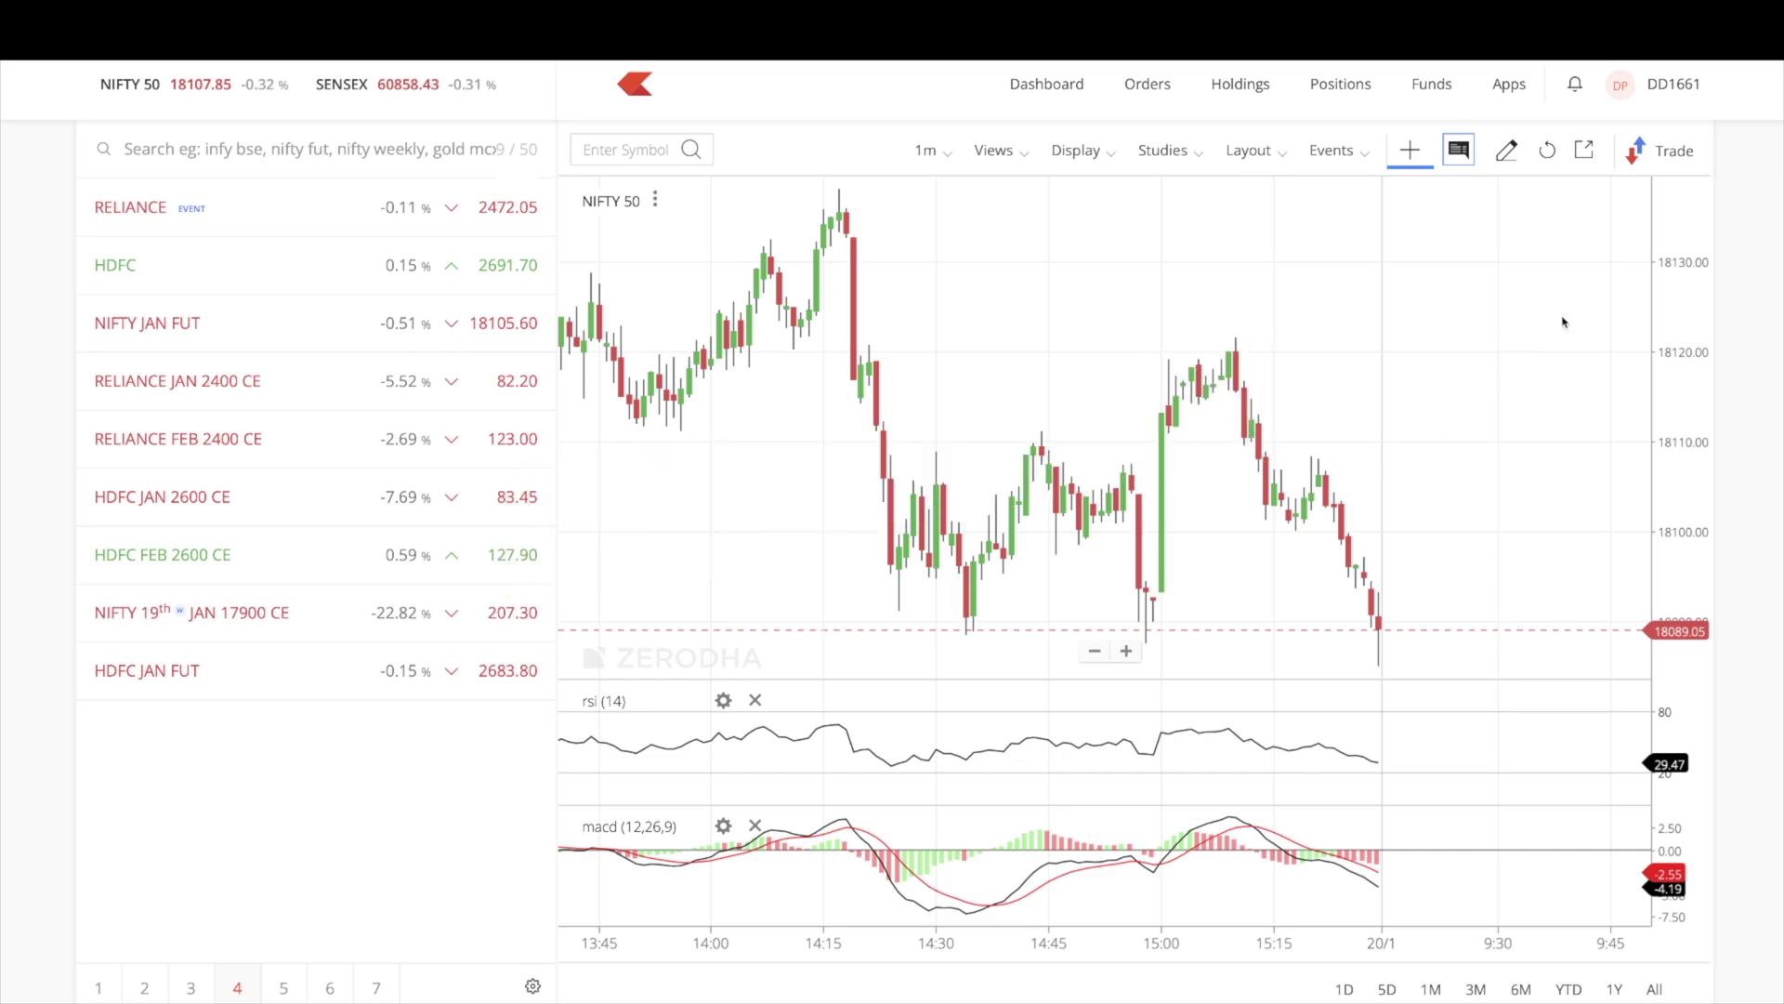
Switch the chart setting from ChartIQ 7 to ChartIQ 8 (beta) in profile settings
left_click(1682, 91)
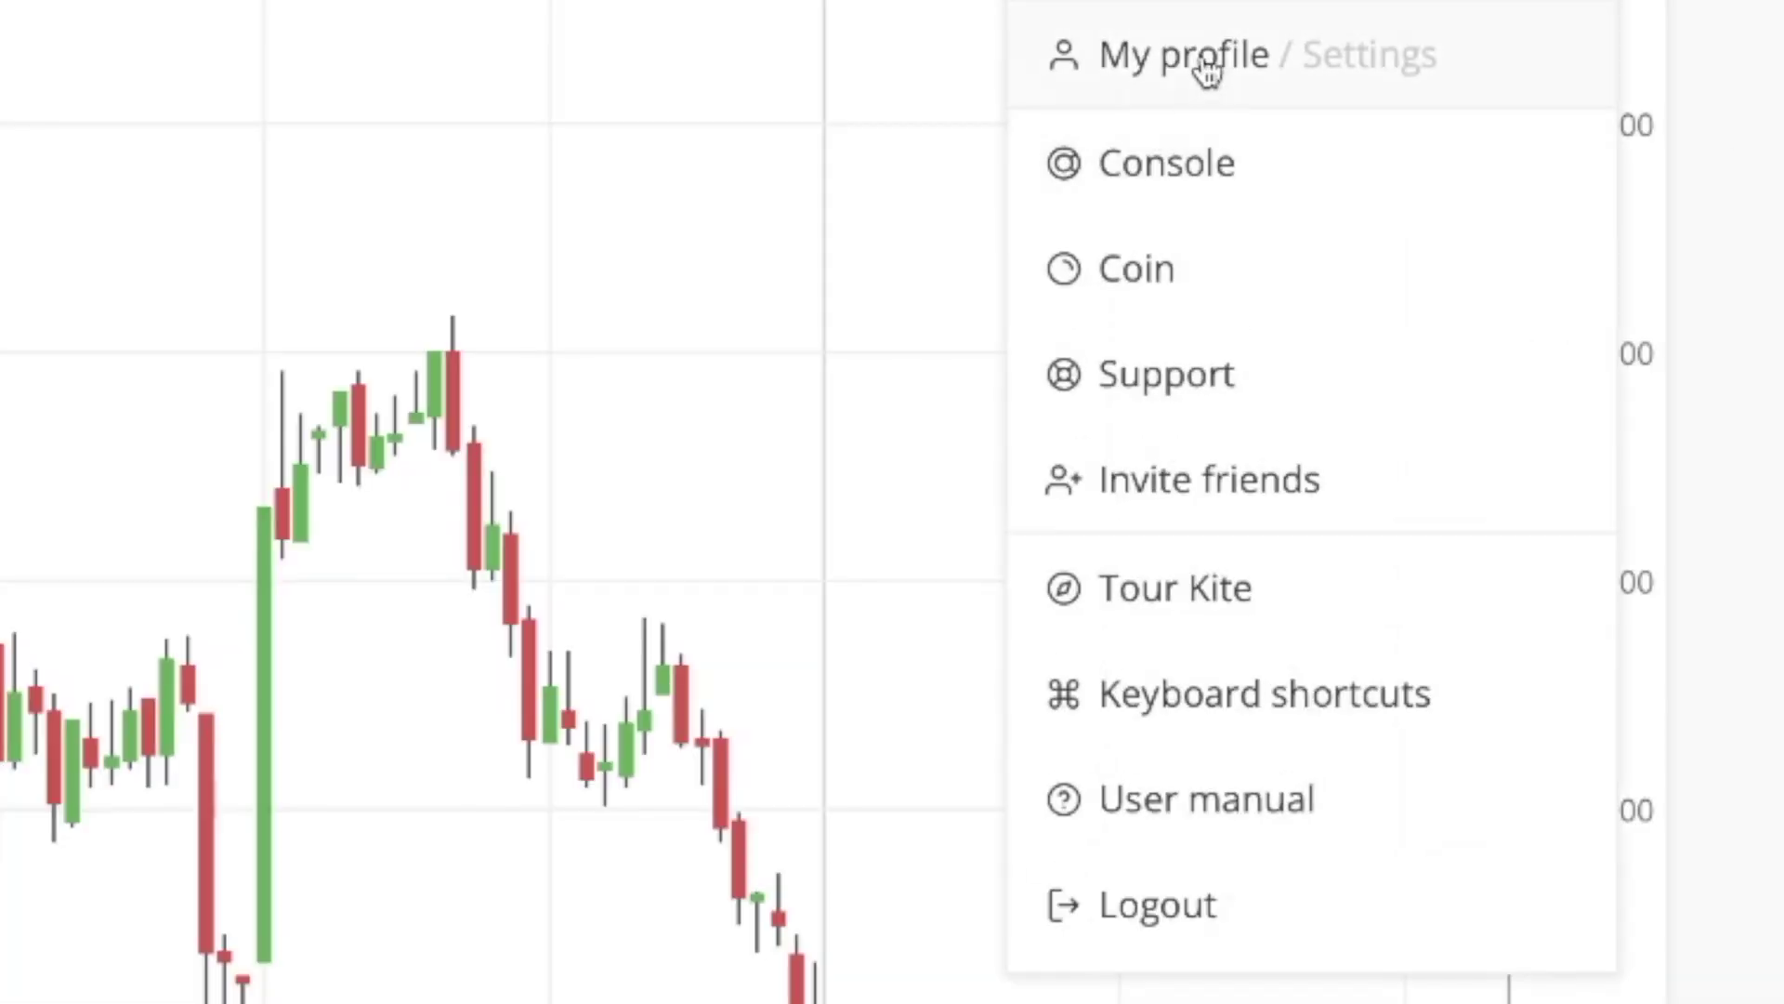
left_click(1206, 67)
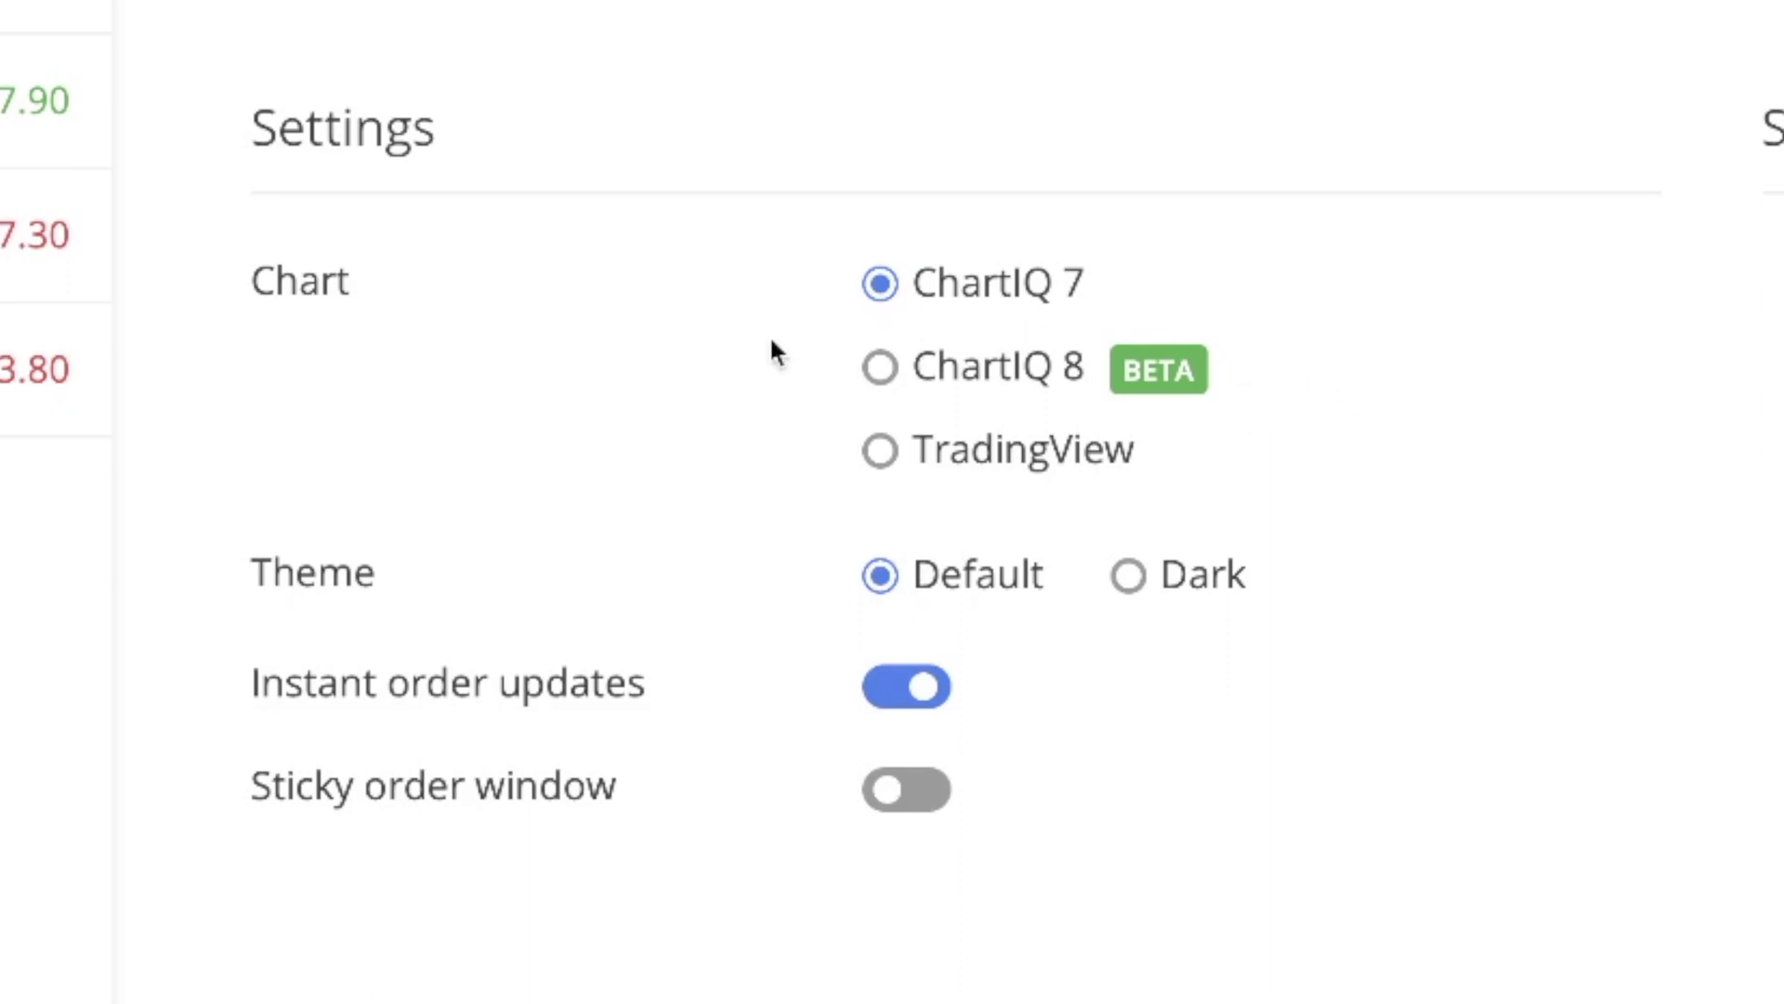
left_click(879, 366)
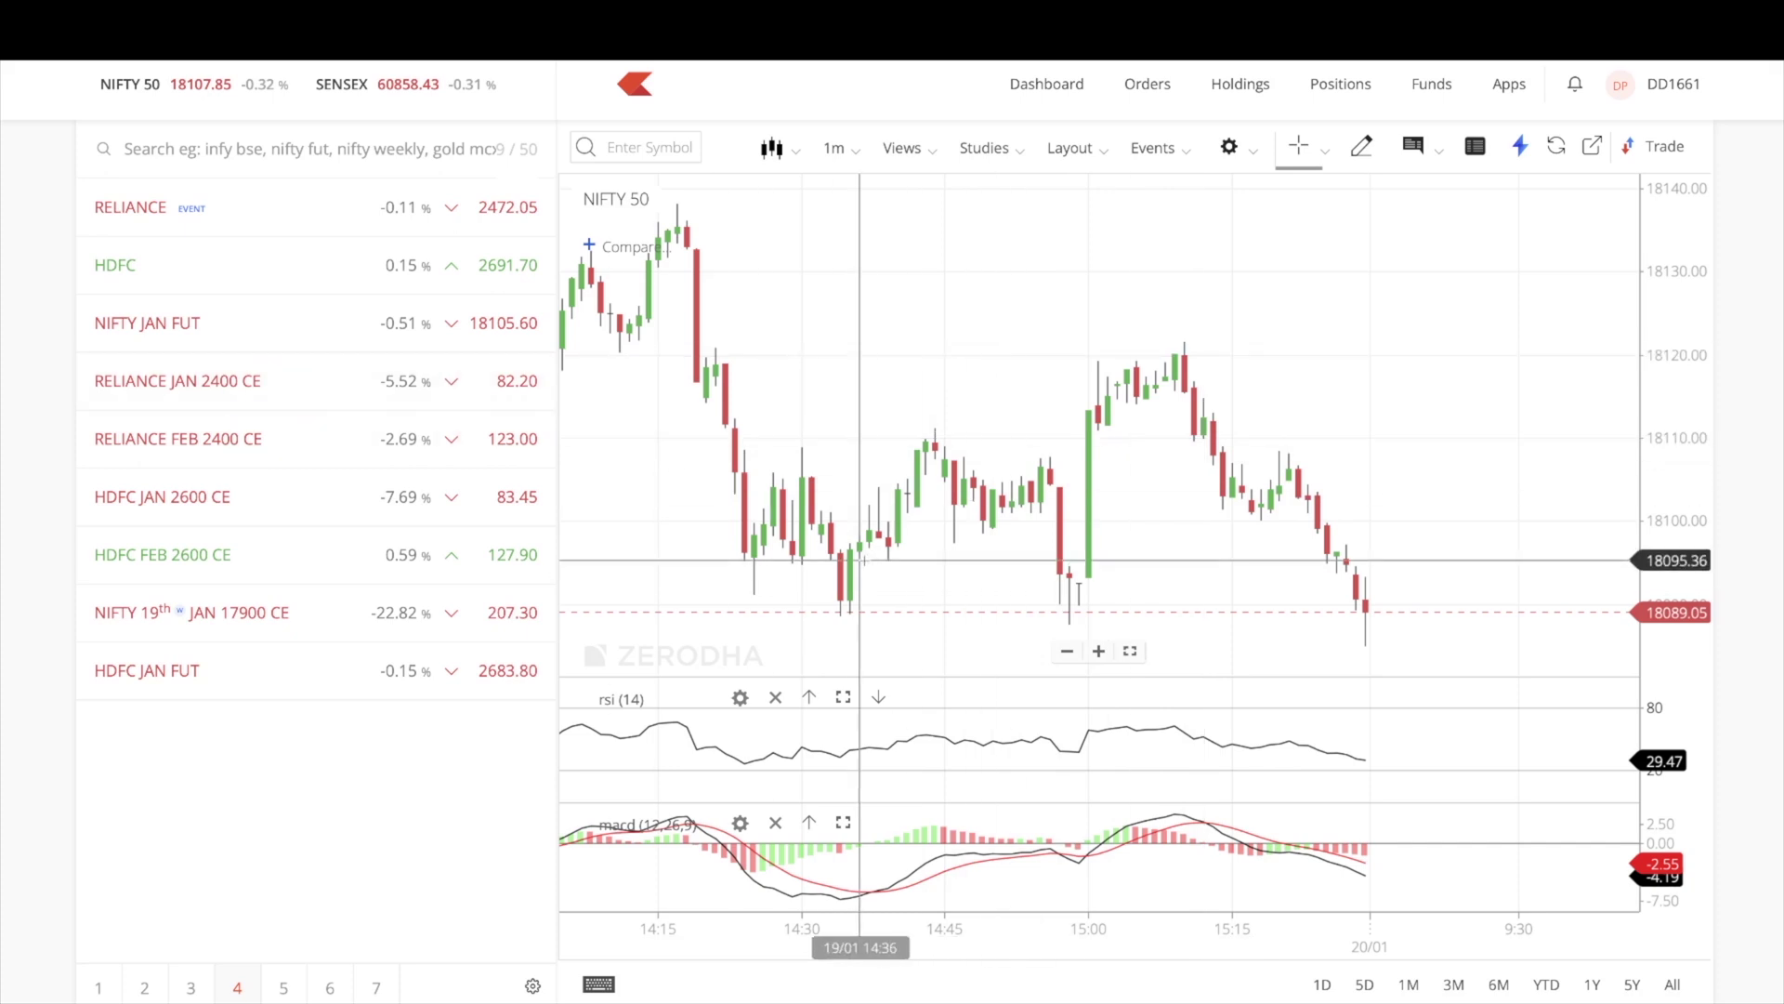
Give the NIFTY 50 chart a custom interval of 7 minutes
left_click(835, 150)
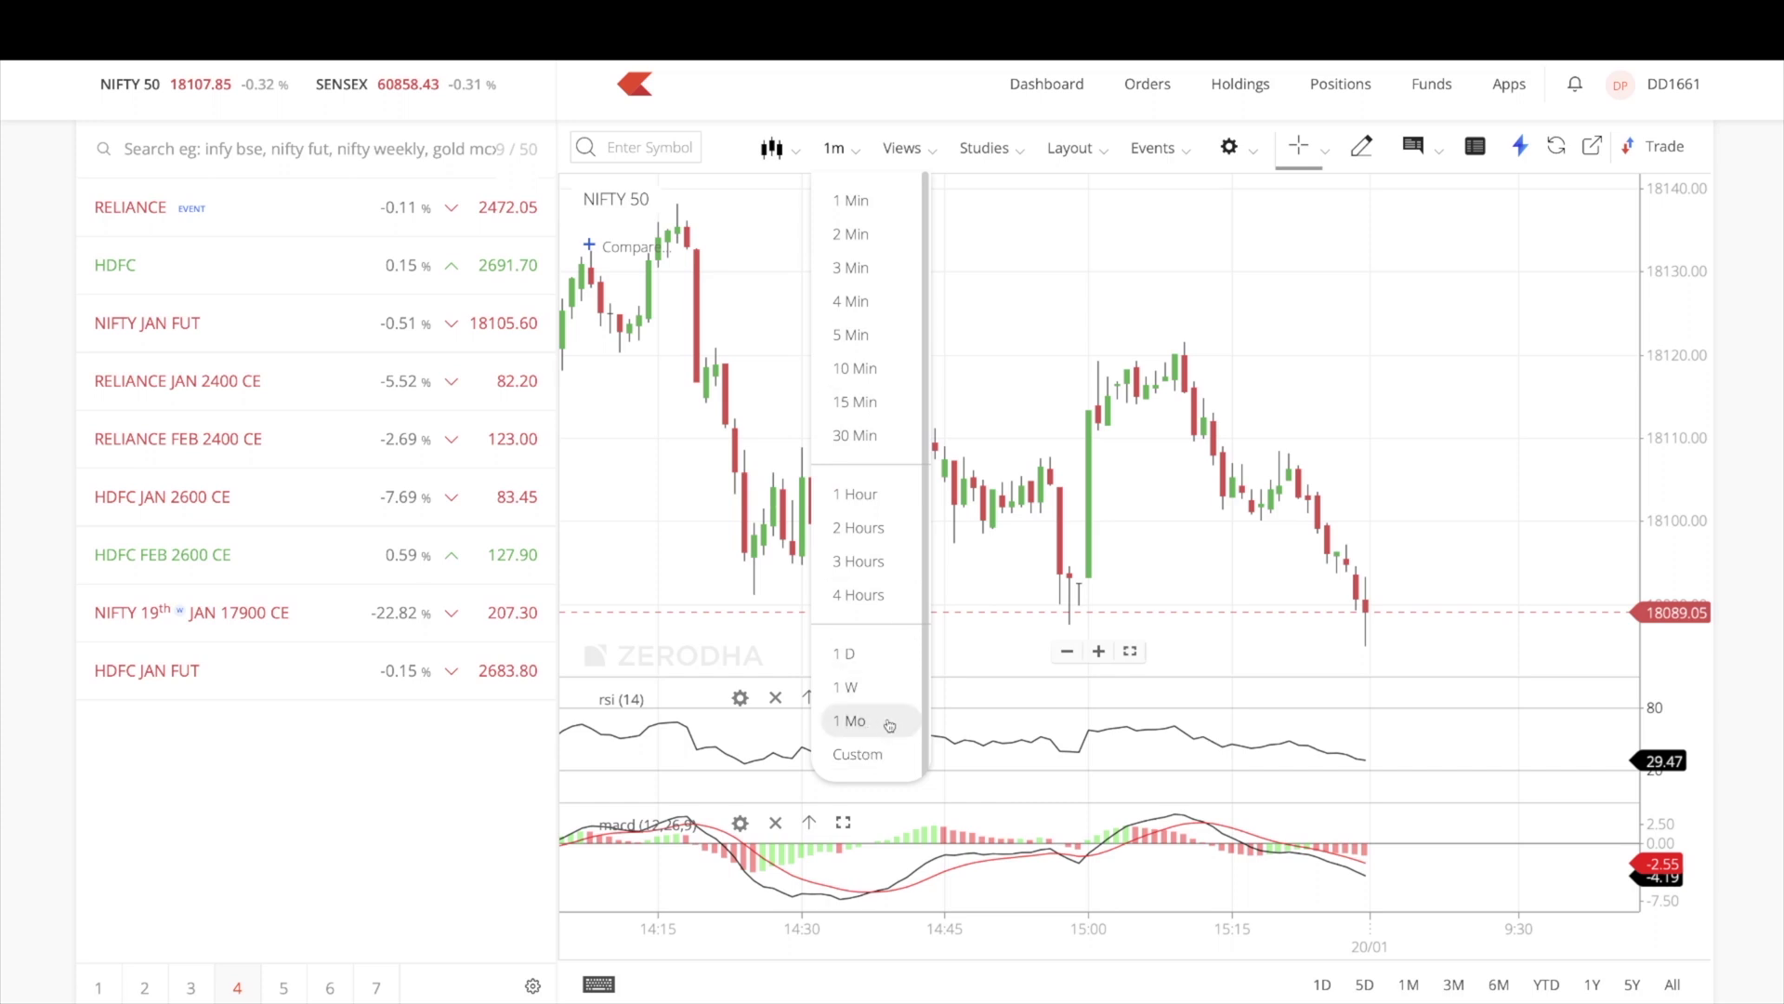
left_click(897, 759)
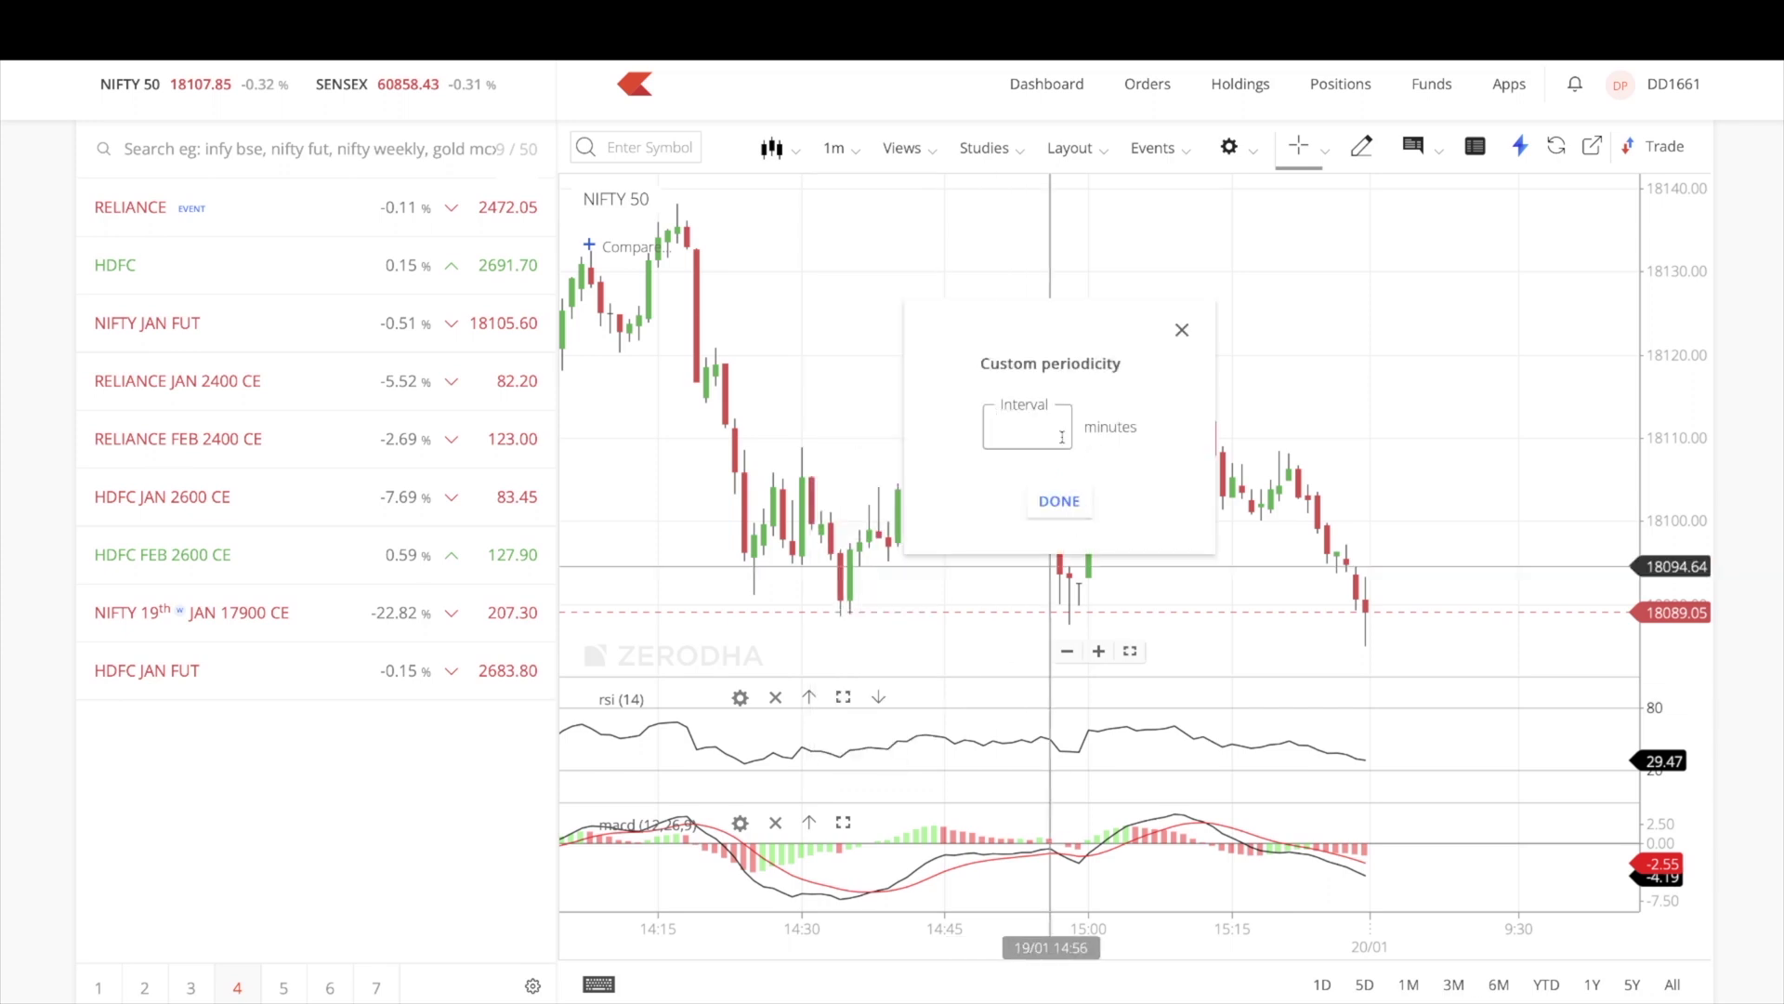
type("7")
left_click(1059, 502)
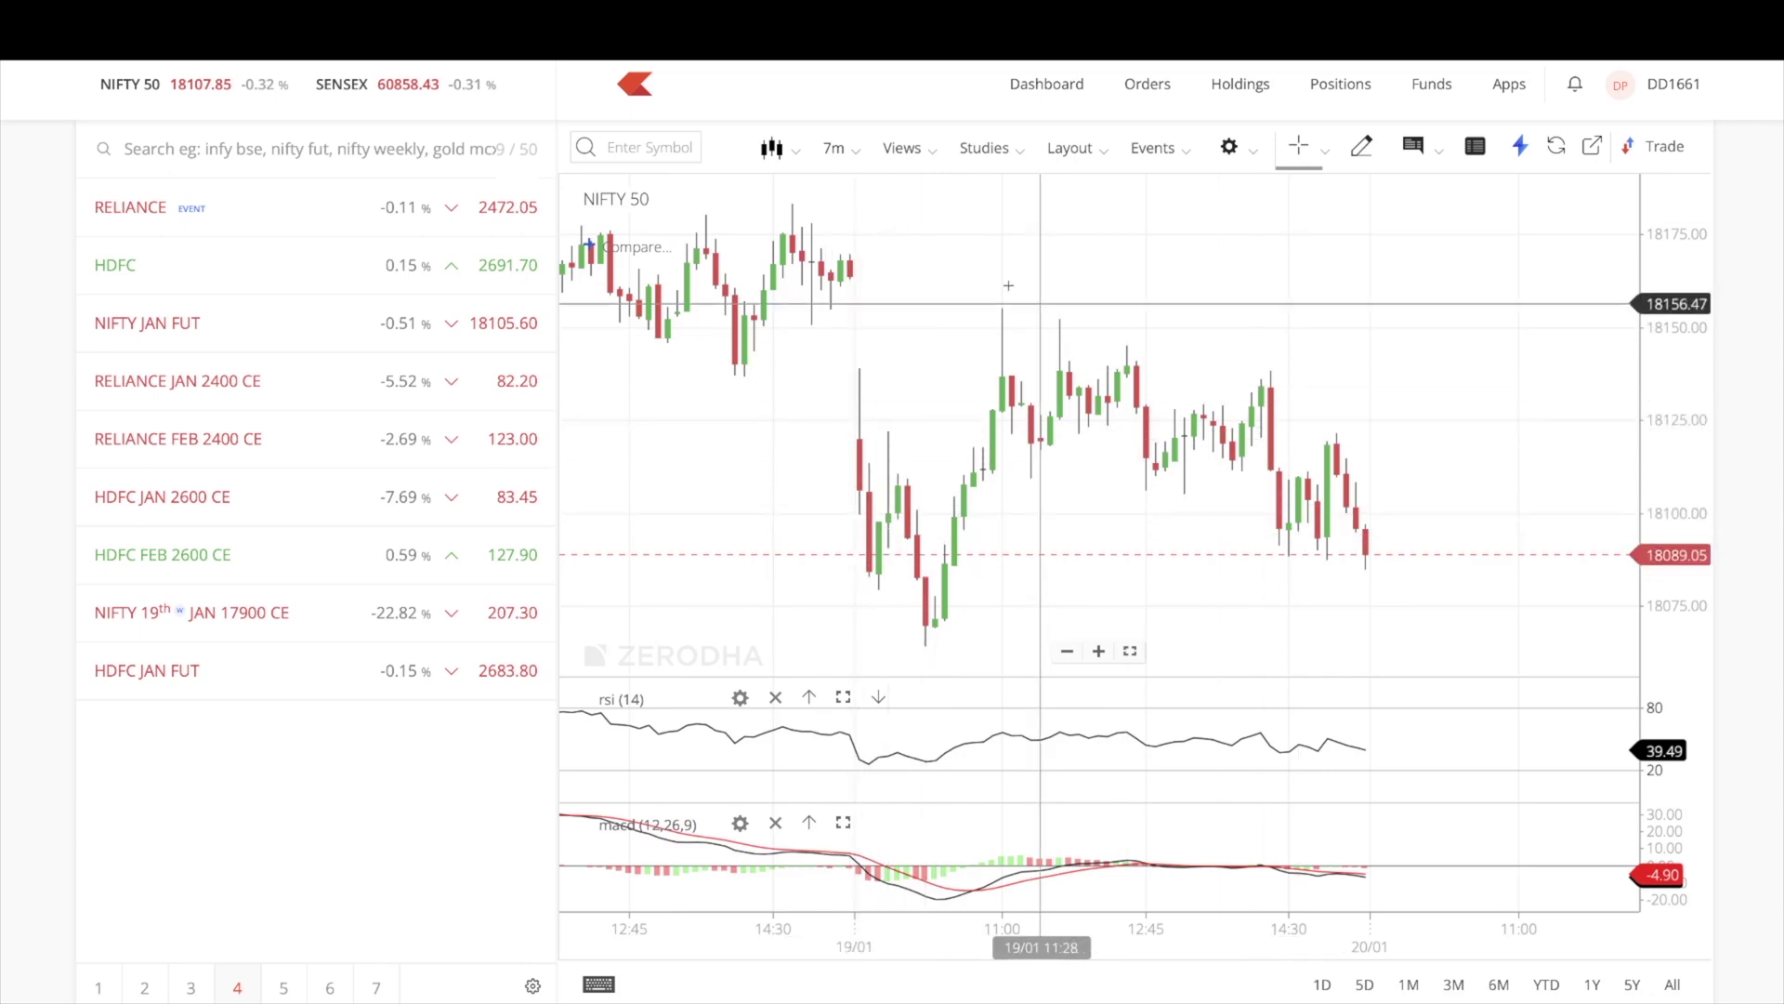
Change the custom chart interval from 7 to 18 minutes
left_click(835, 149)
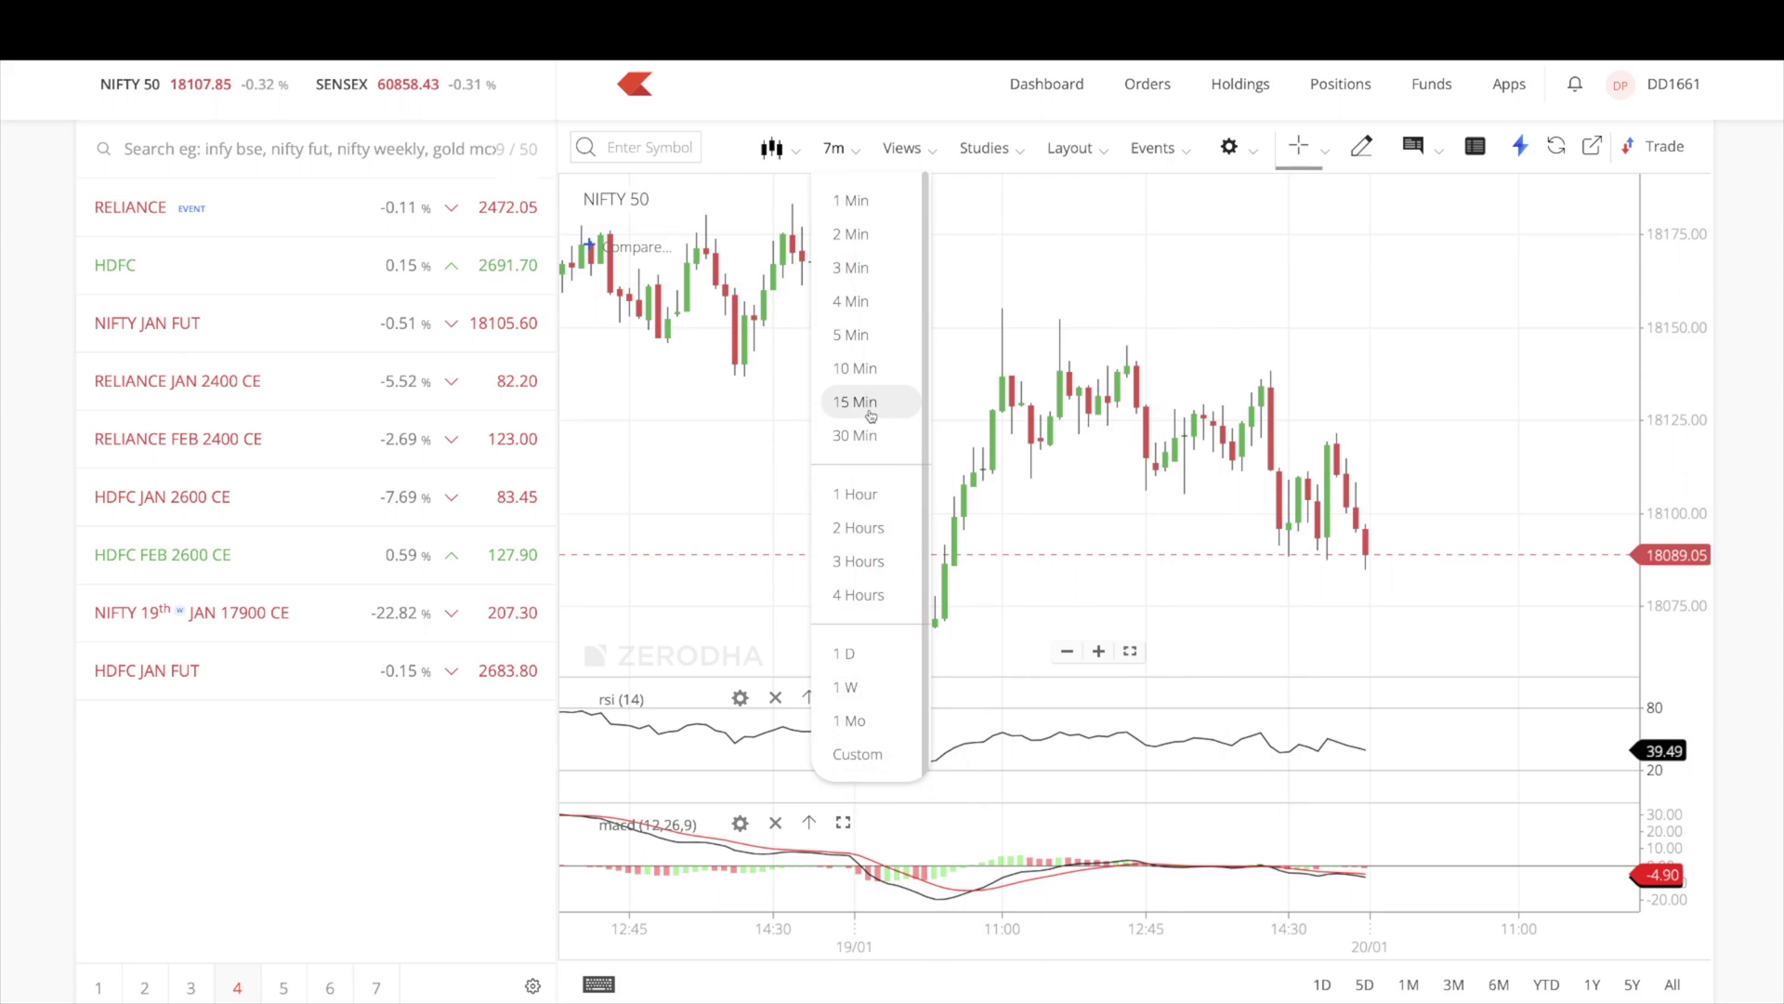
left_click(857, 753)
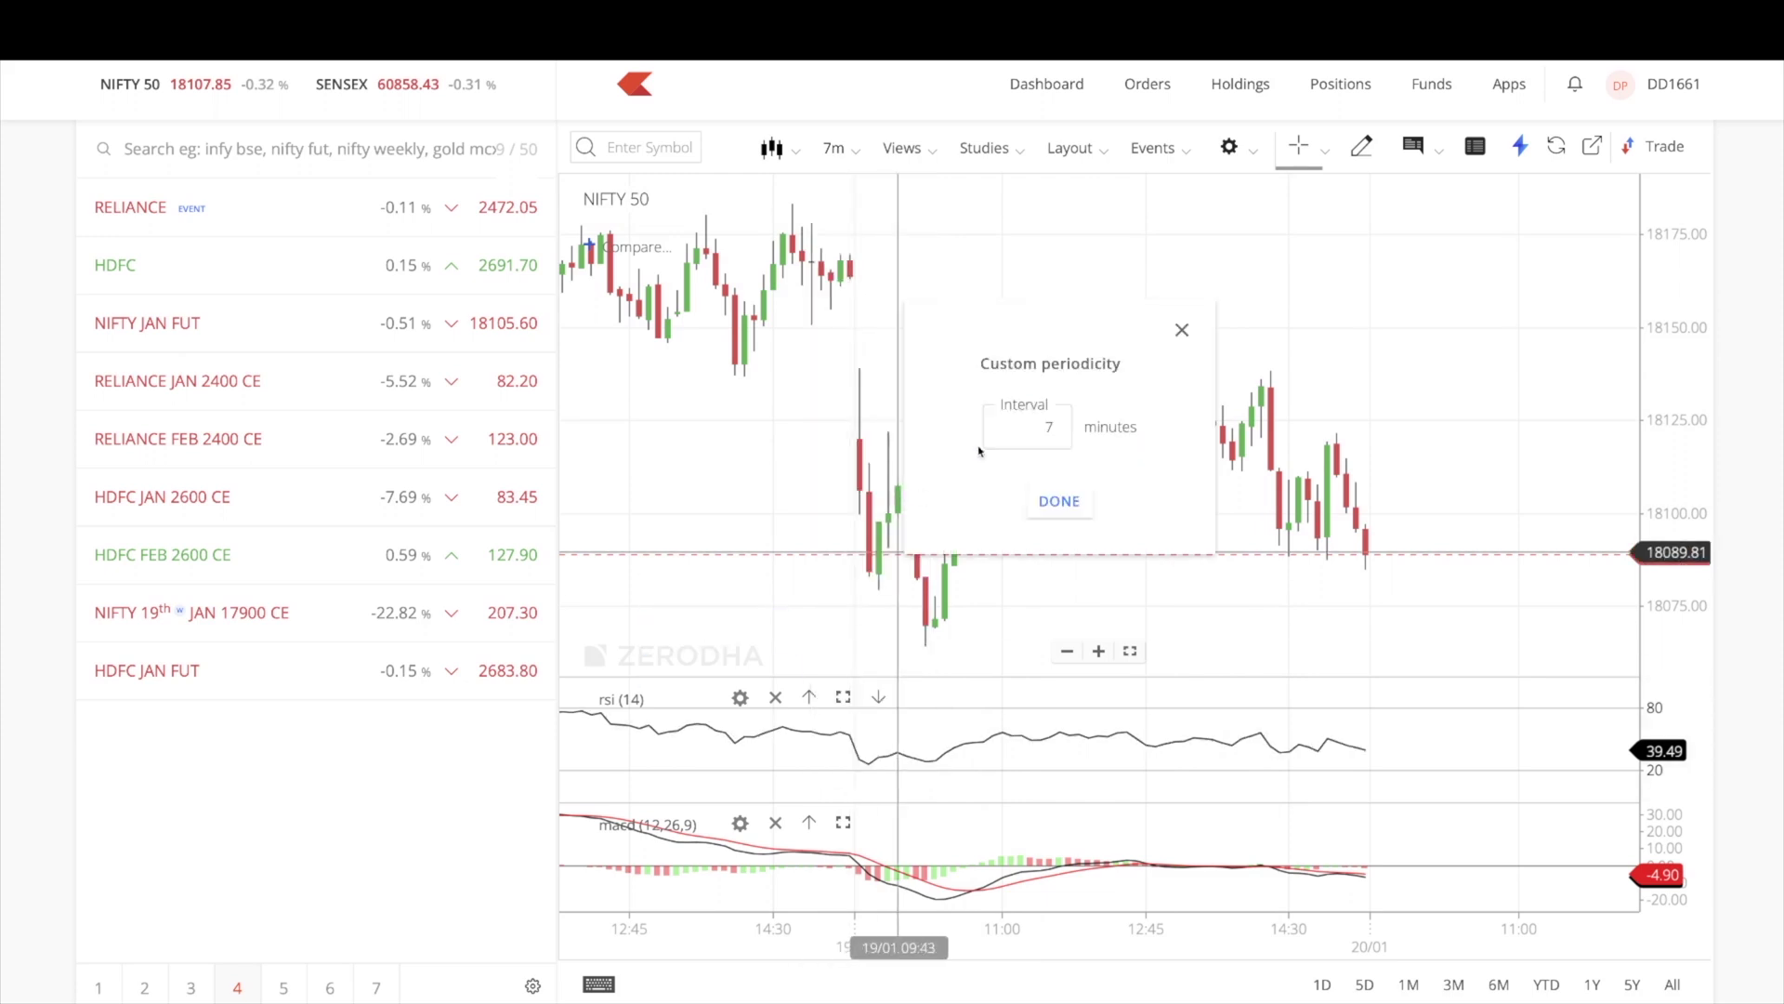
double_click(1049, 426)
type("18")
left_click(1059, 500)
Zoom and pan the chart so it spans roughly 06/01 to 20/01
scroll(1301, 406, "up", 5)
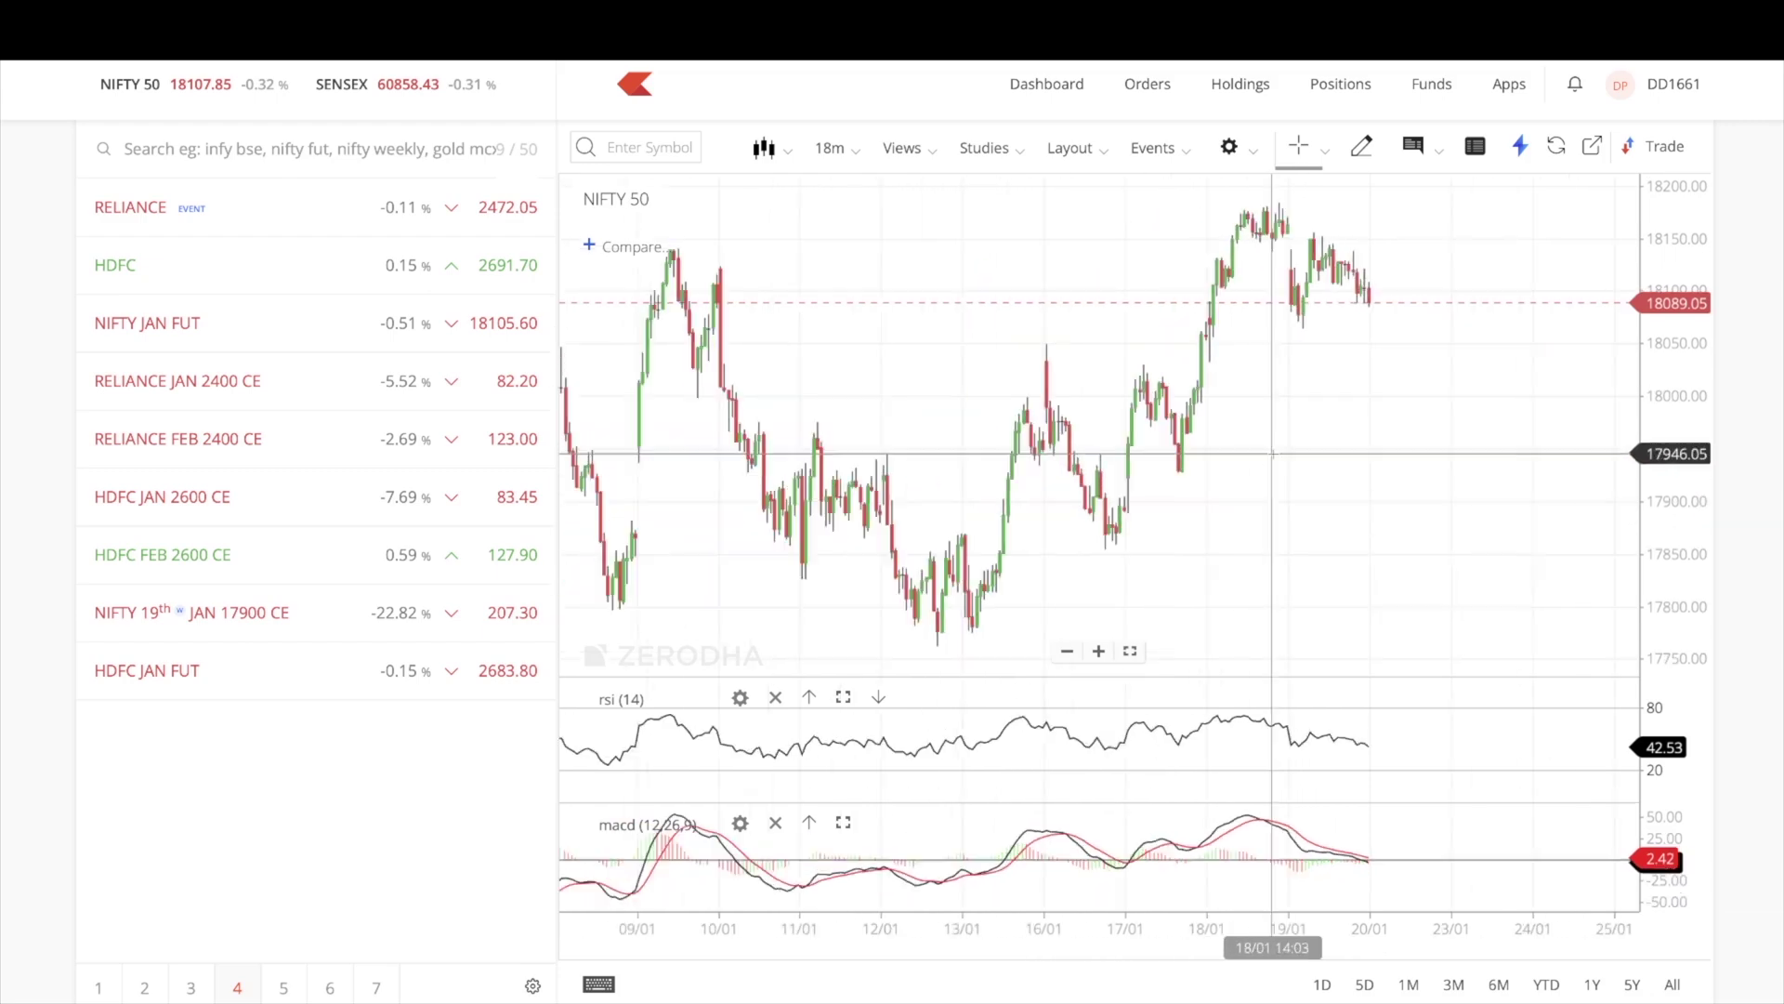
scroll(1160, 535, "down", 5)
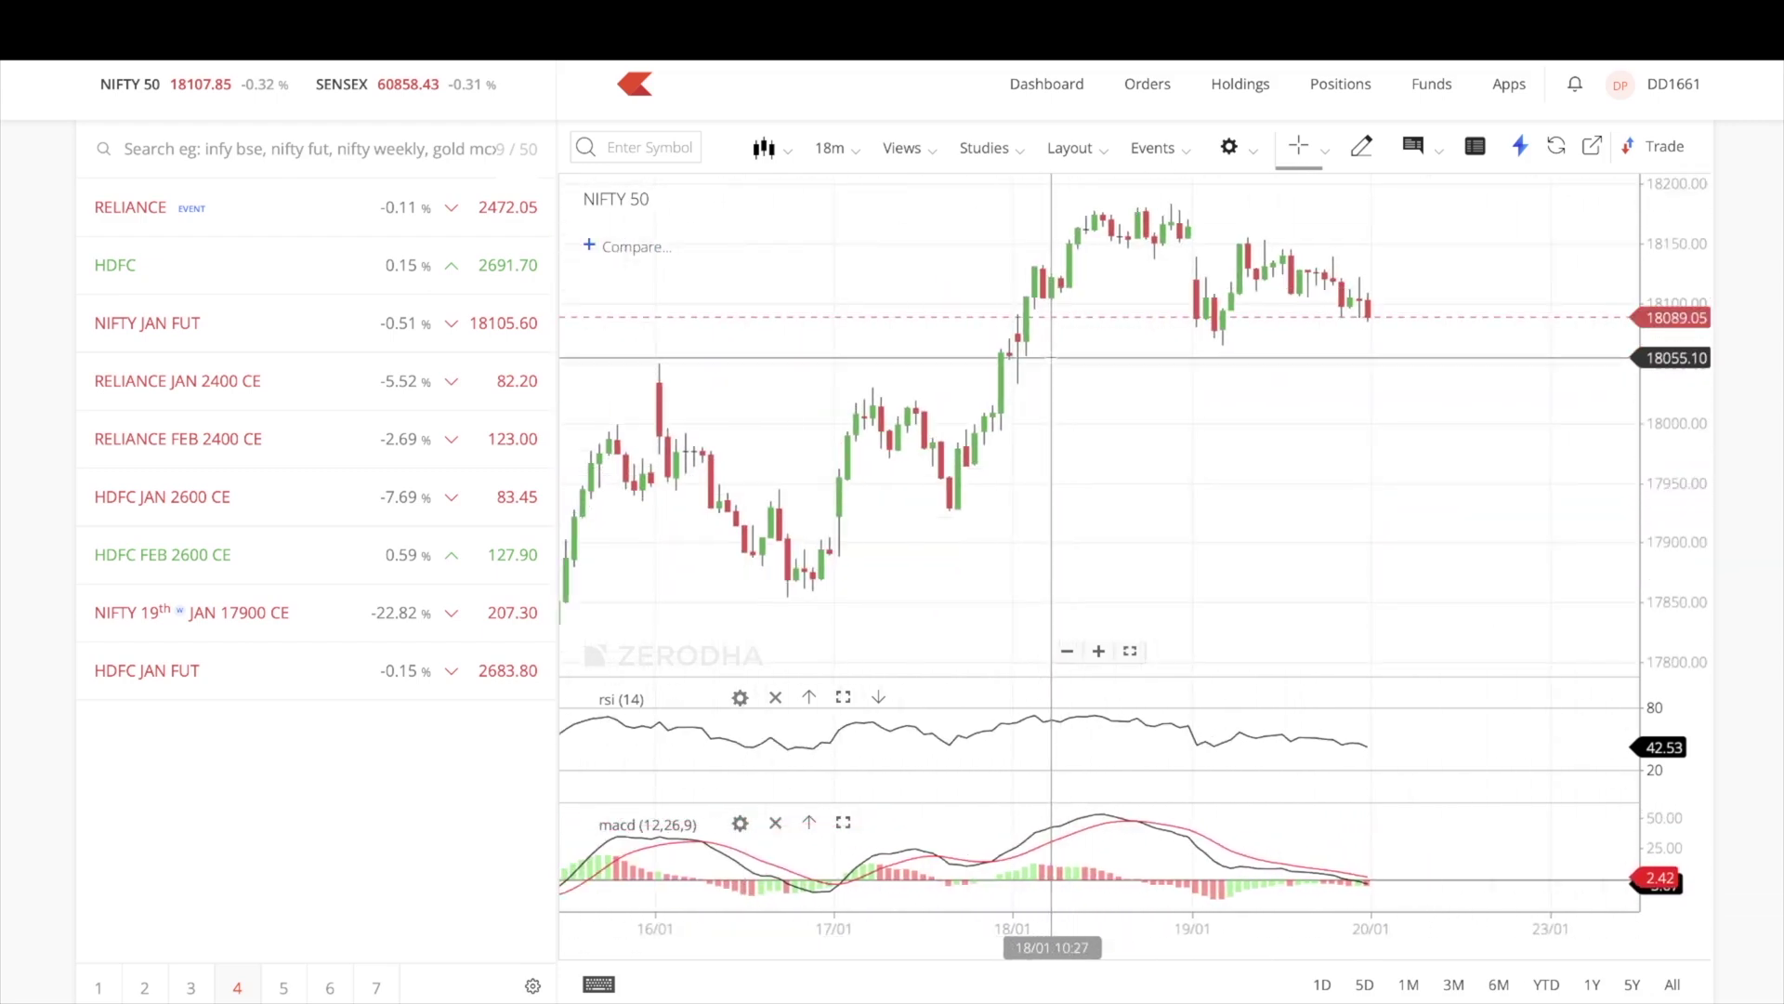
scroll(836, 497, "left", 3)
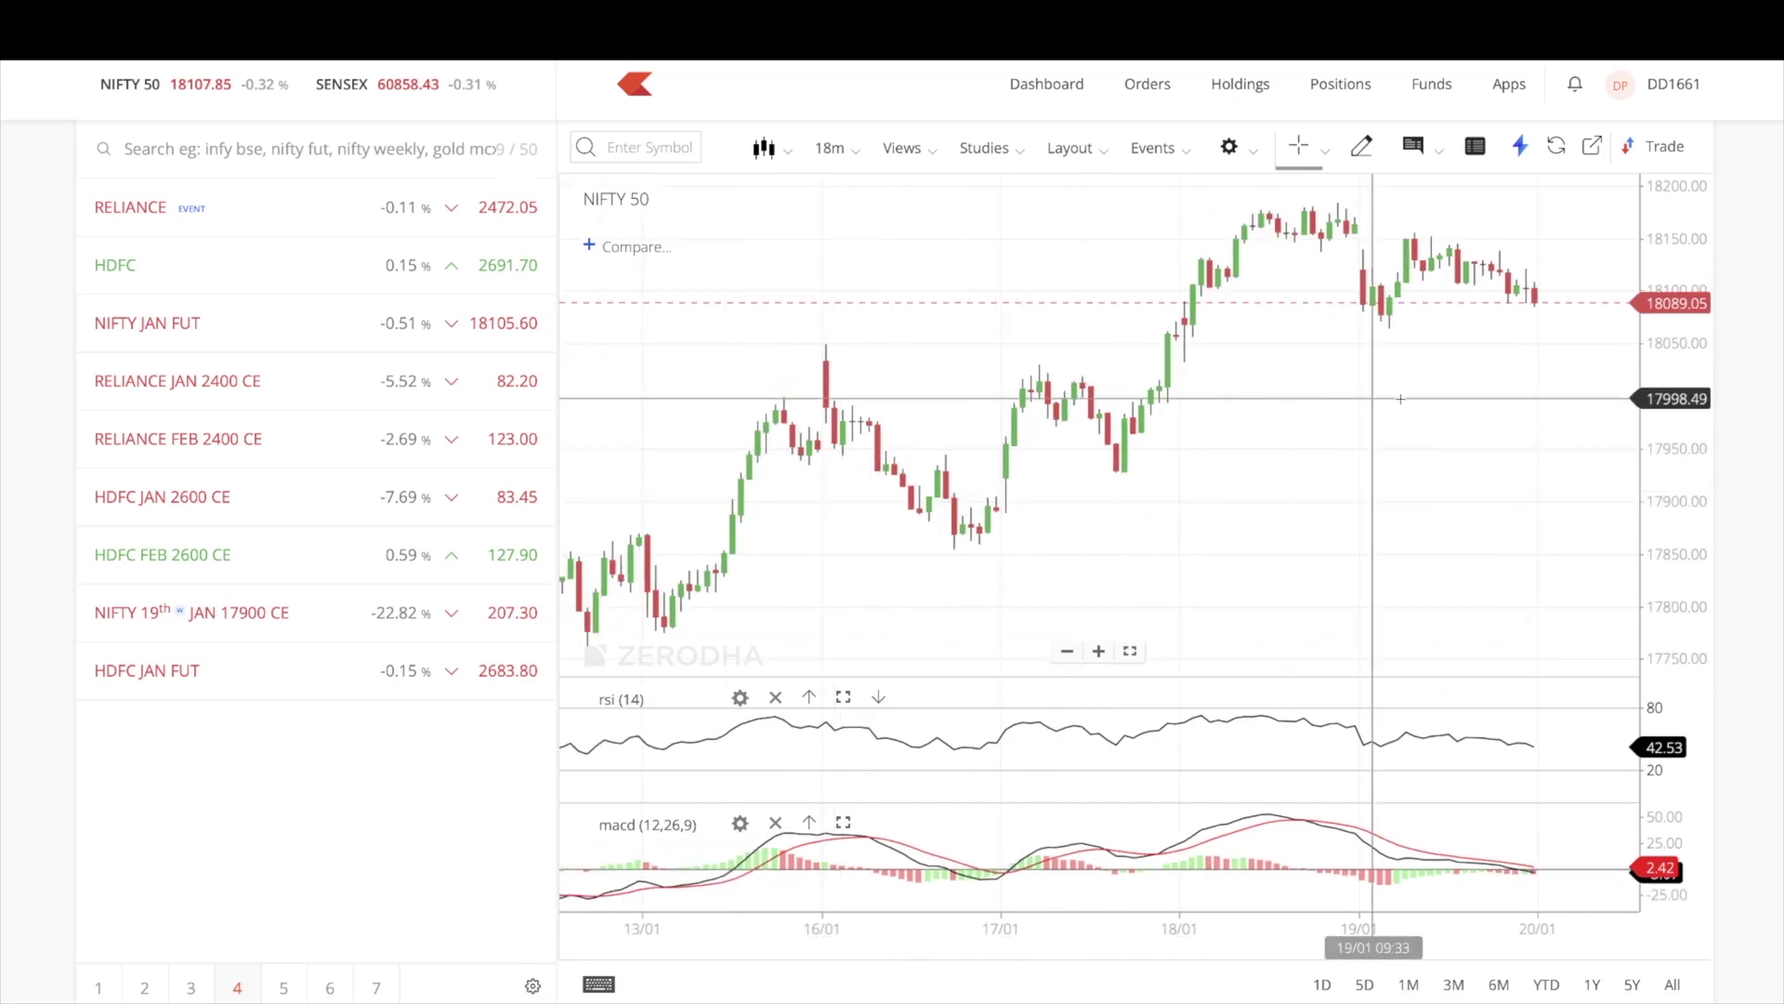
scroll(1306, 502, "right", 3)
scroll(1036, 502, "up", 3)
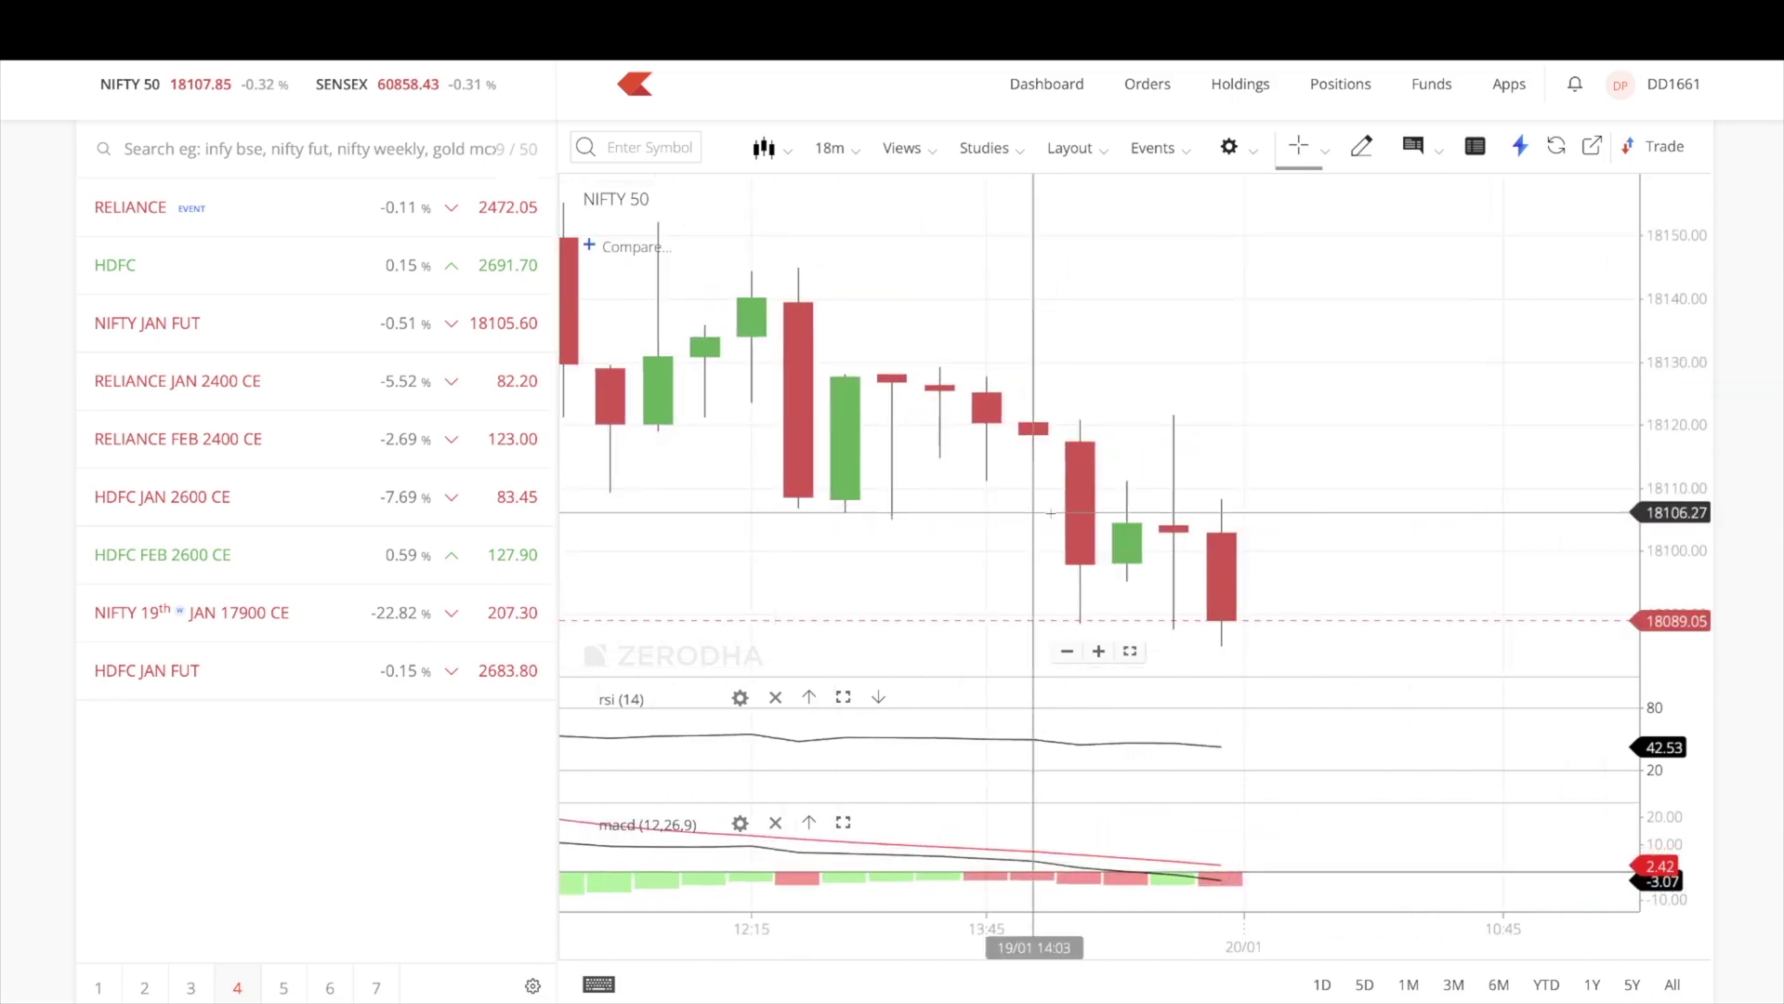
scroll(1044, 501, "down", 6)
left_click_drag(881, 457, 1089, 478)
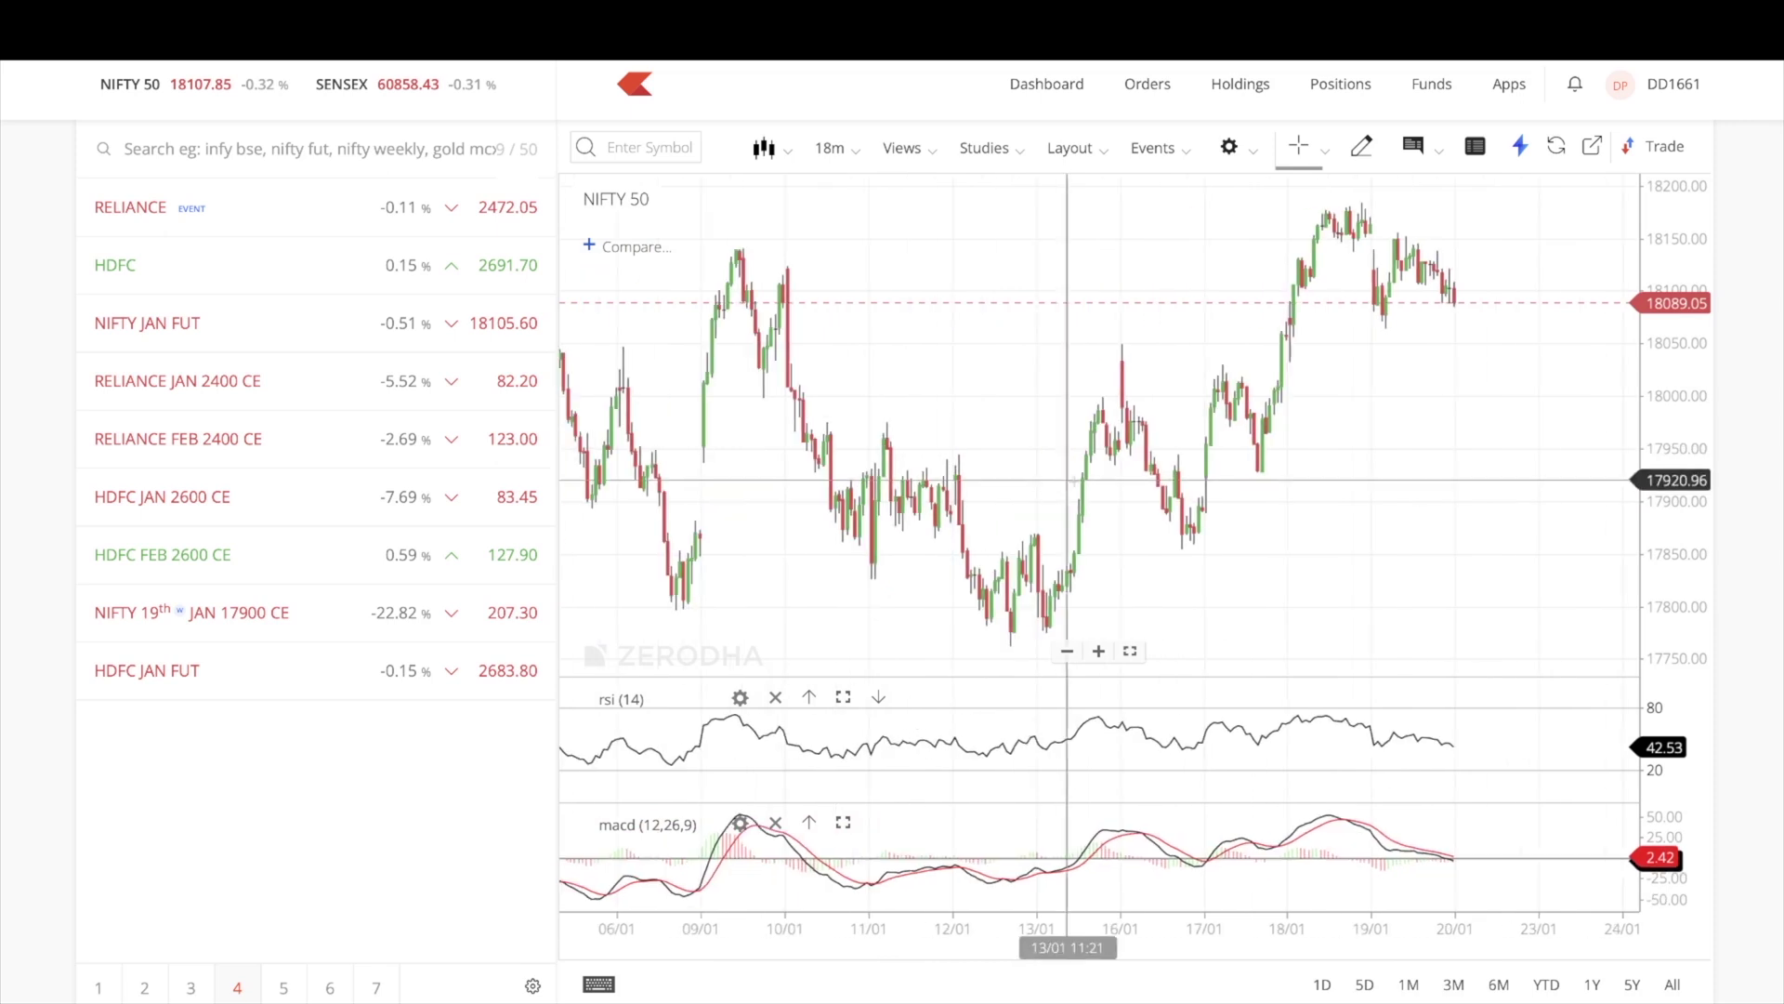
left_click(831, 149)
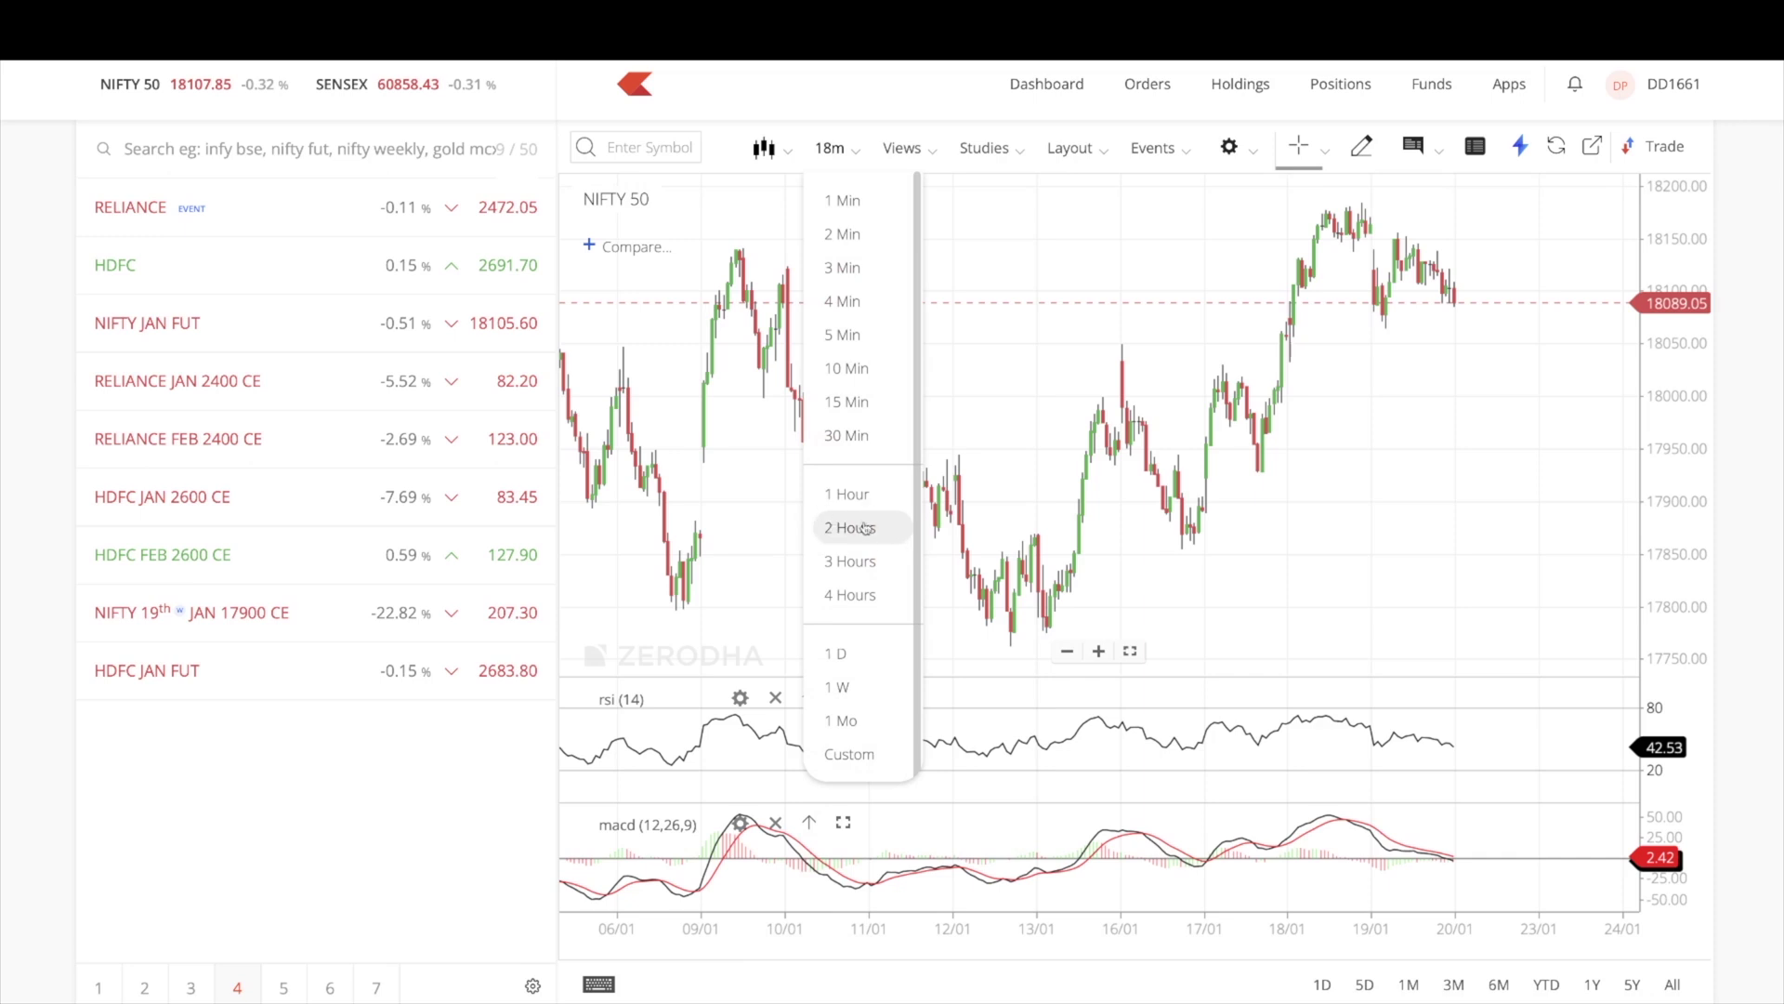
Replace the 18-minute custom interval with 90 minutes (1.5H) and zoom in
left_click(849, 751)
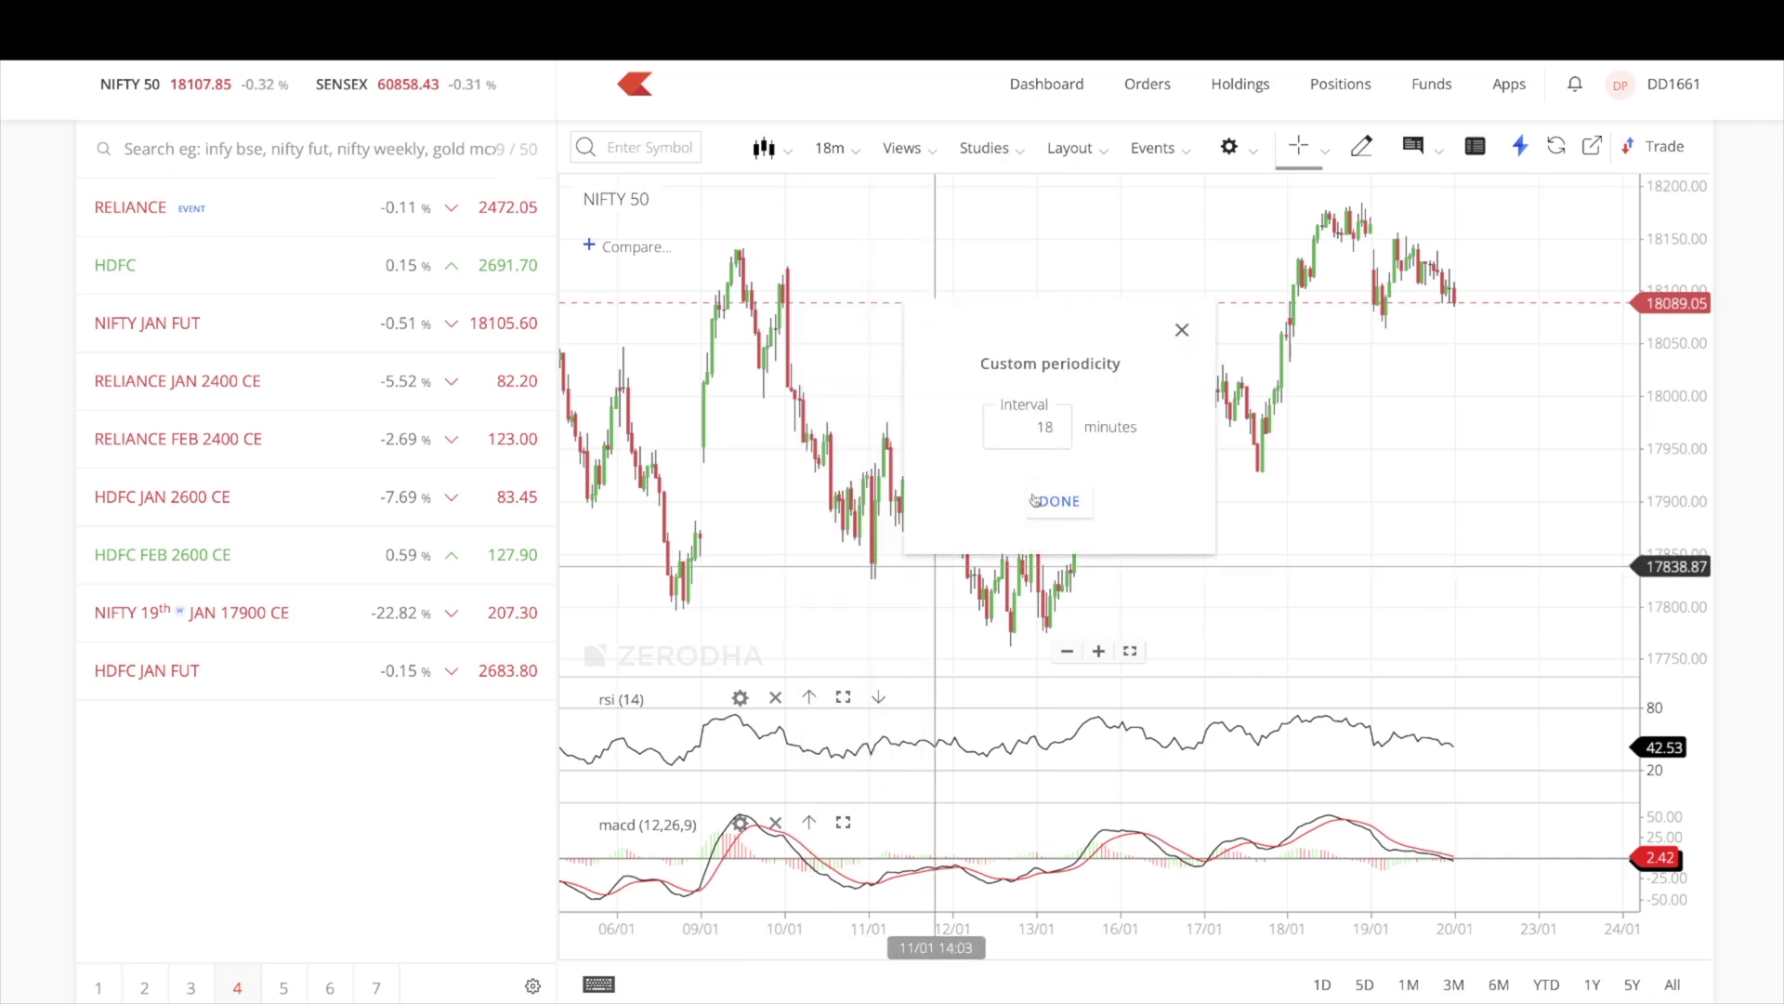
left_click_drag(1061, 431, 998, 428)
type("90")
left_click(1059, 500)
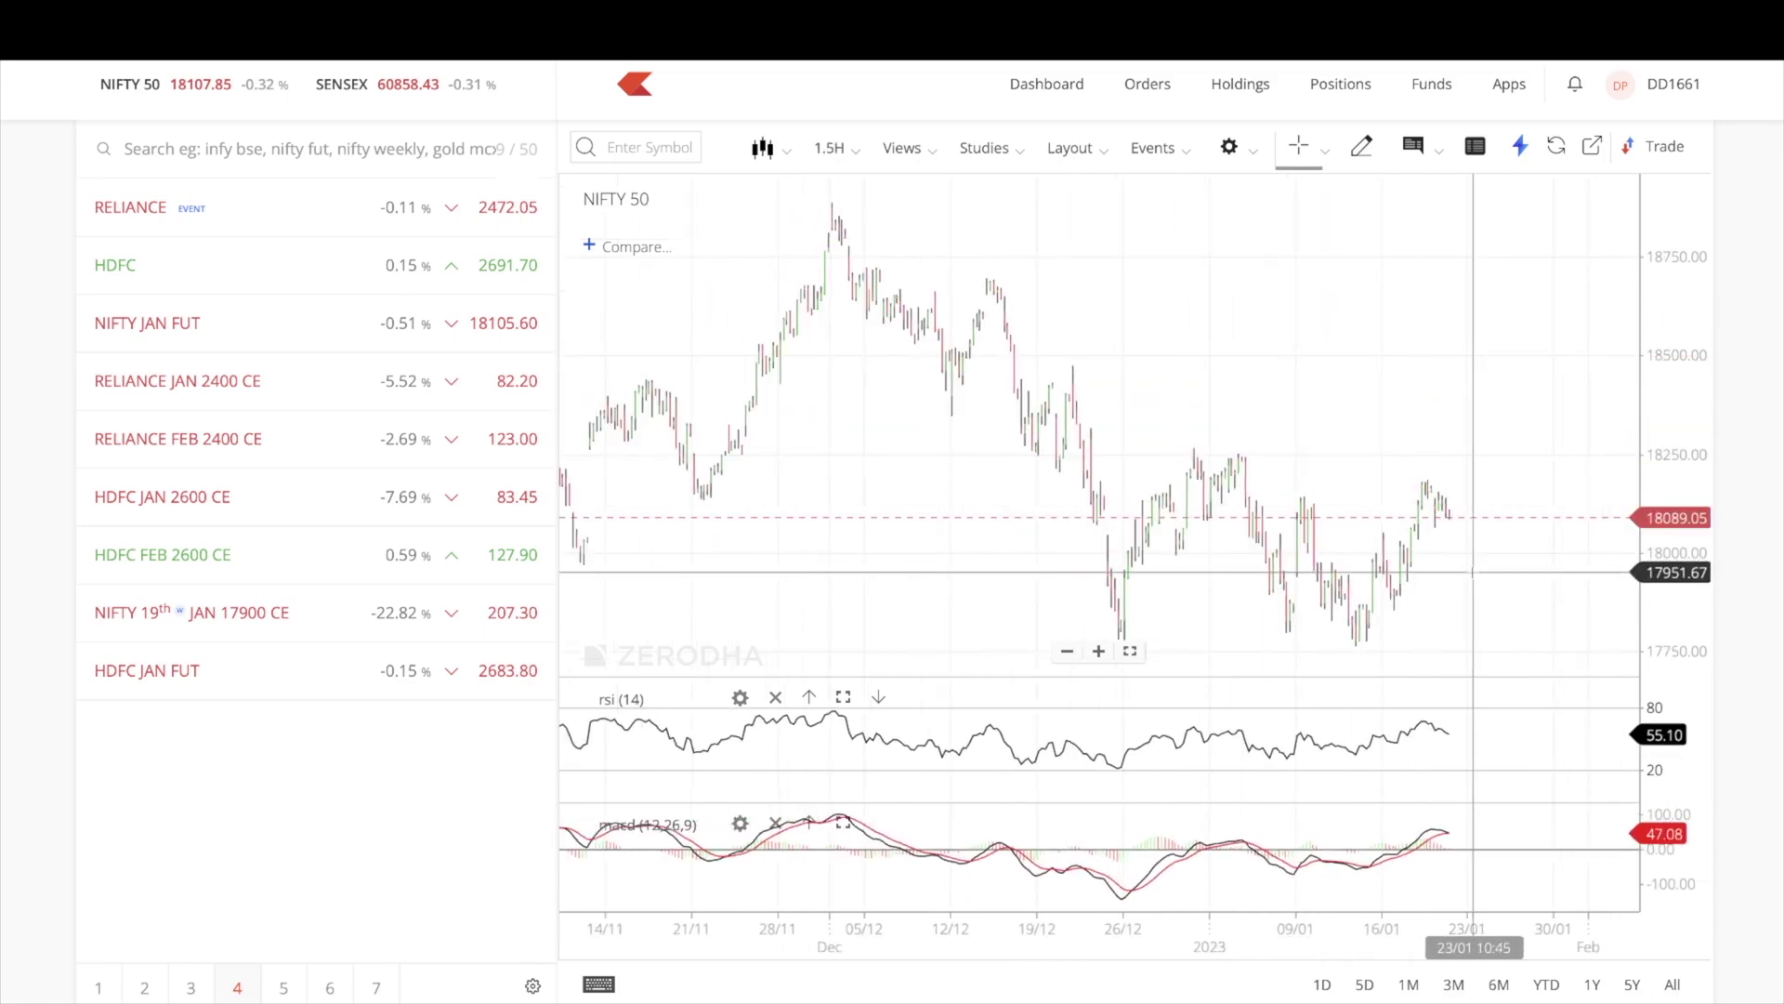
scroll(1472, 573, "up", 5)
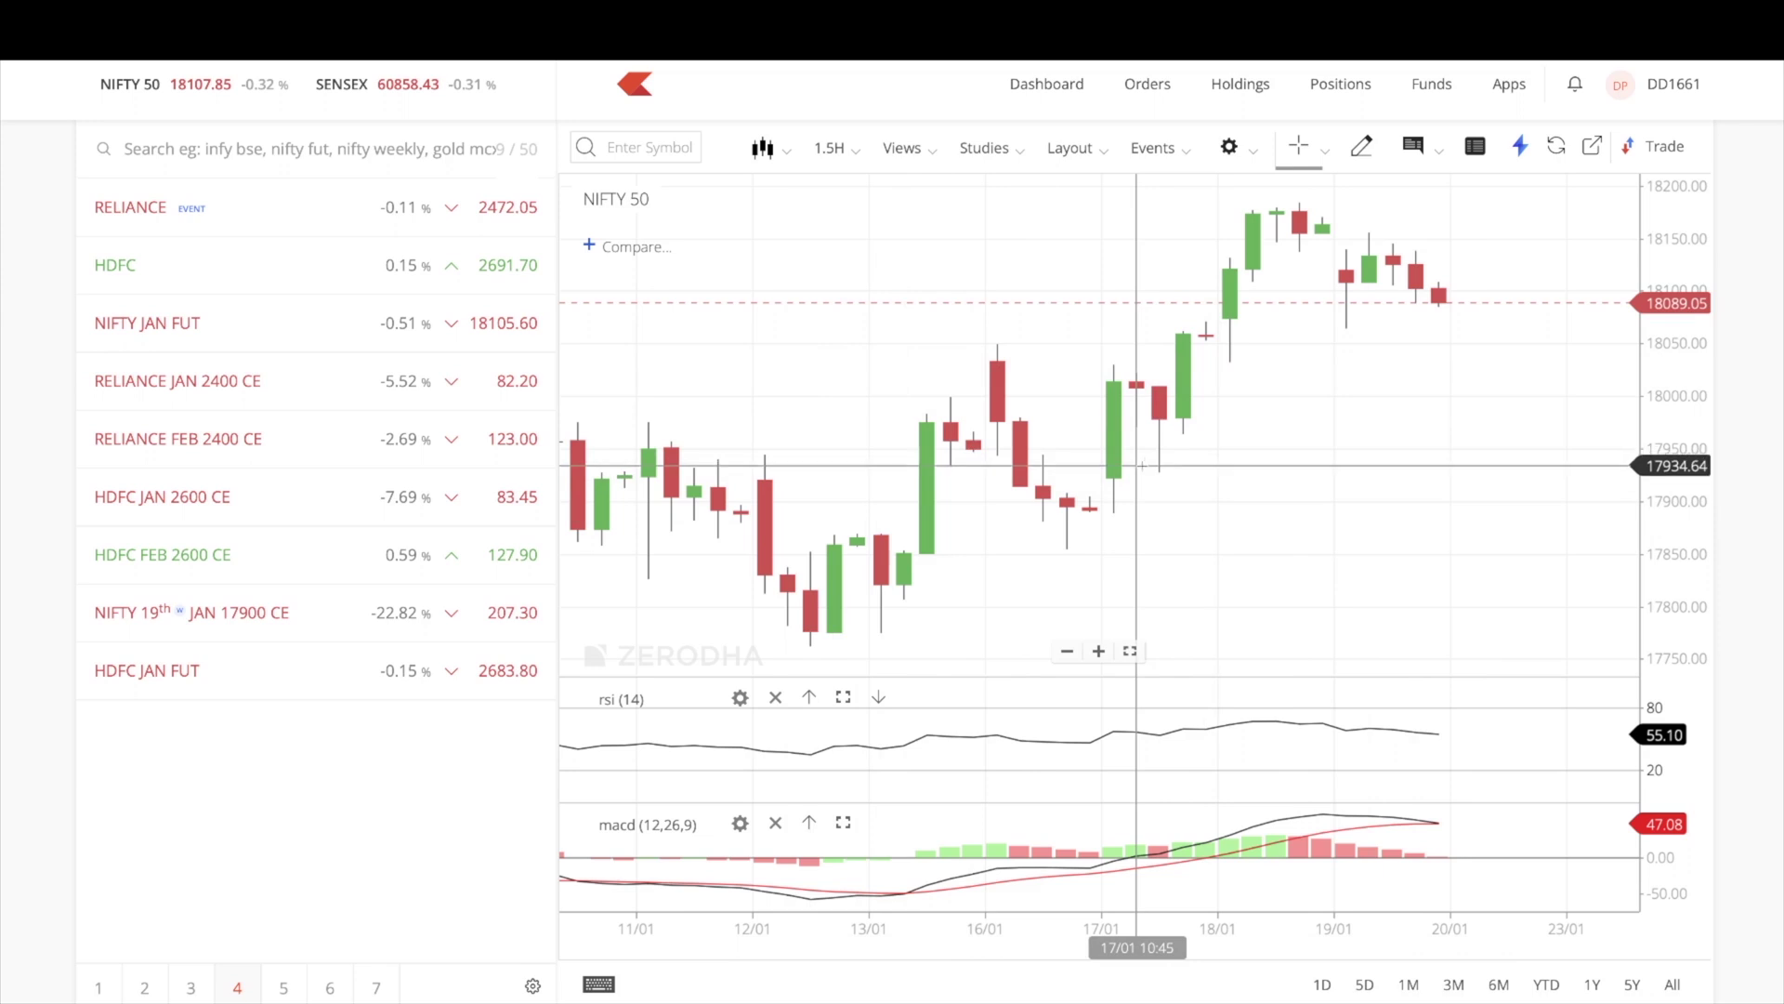
left_click(832, 148)
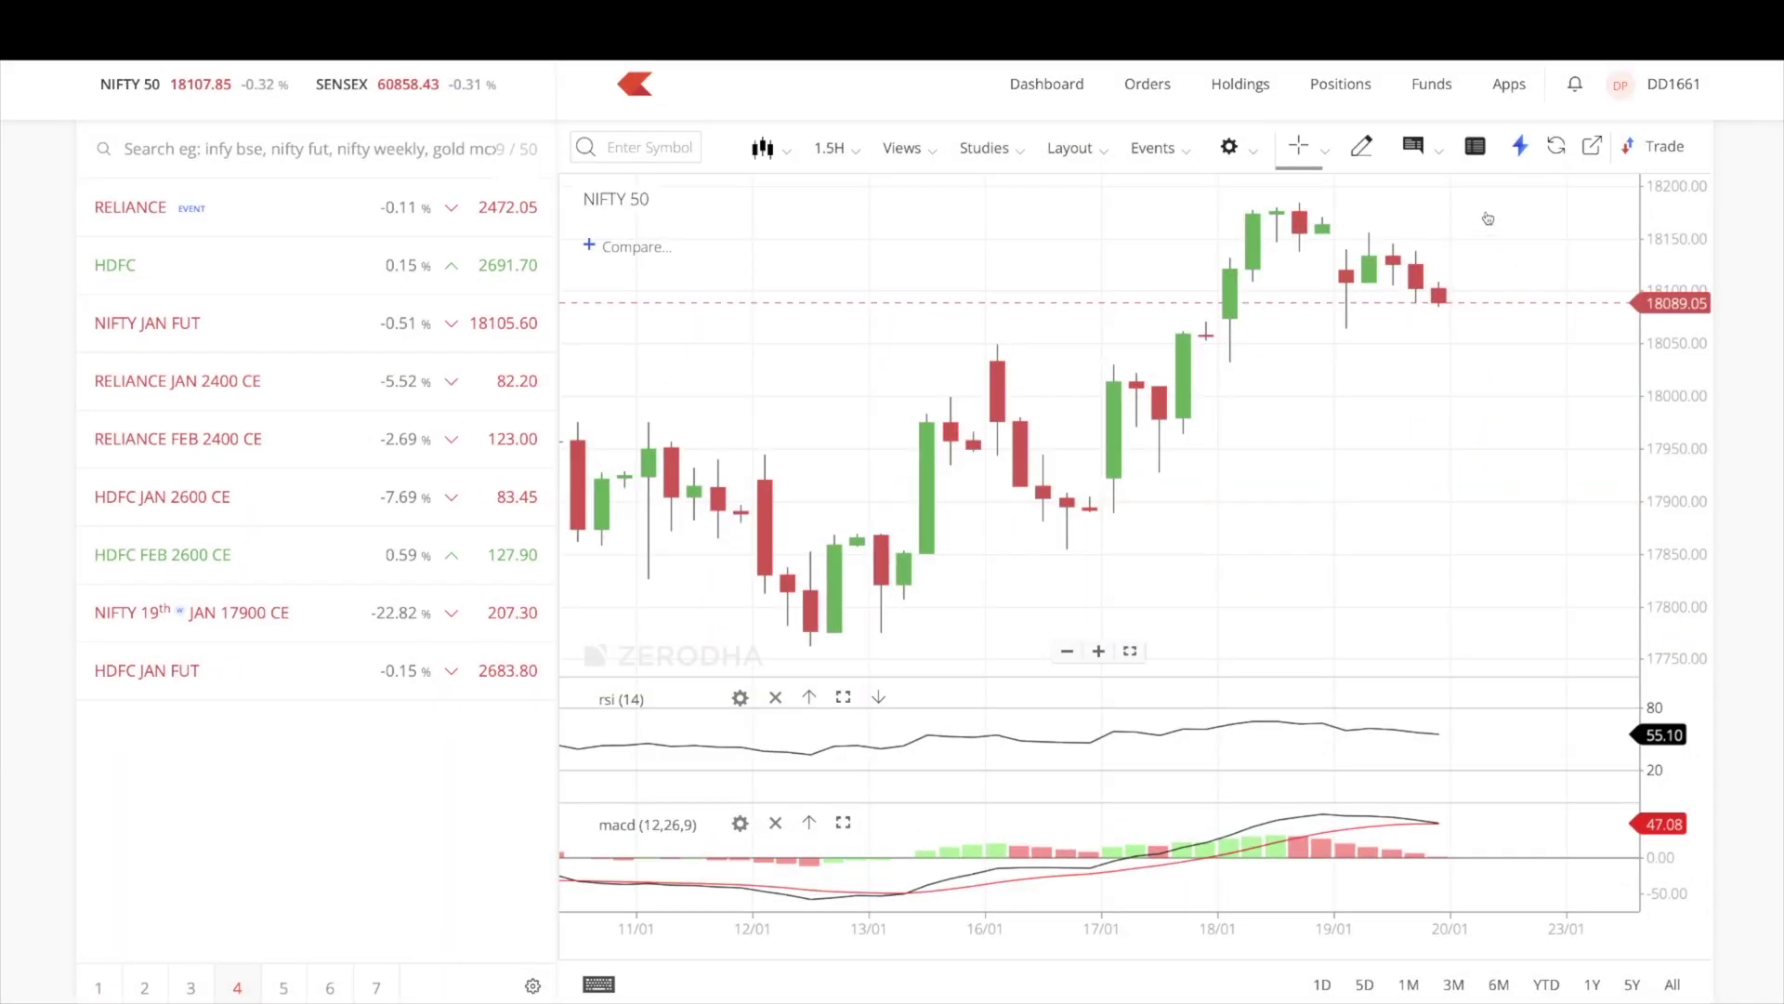
left_click(1477, 151)
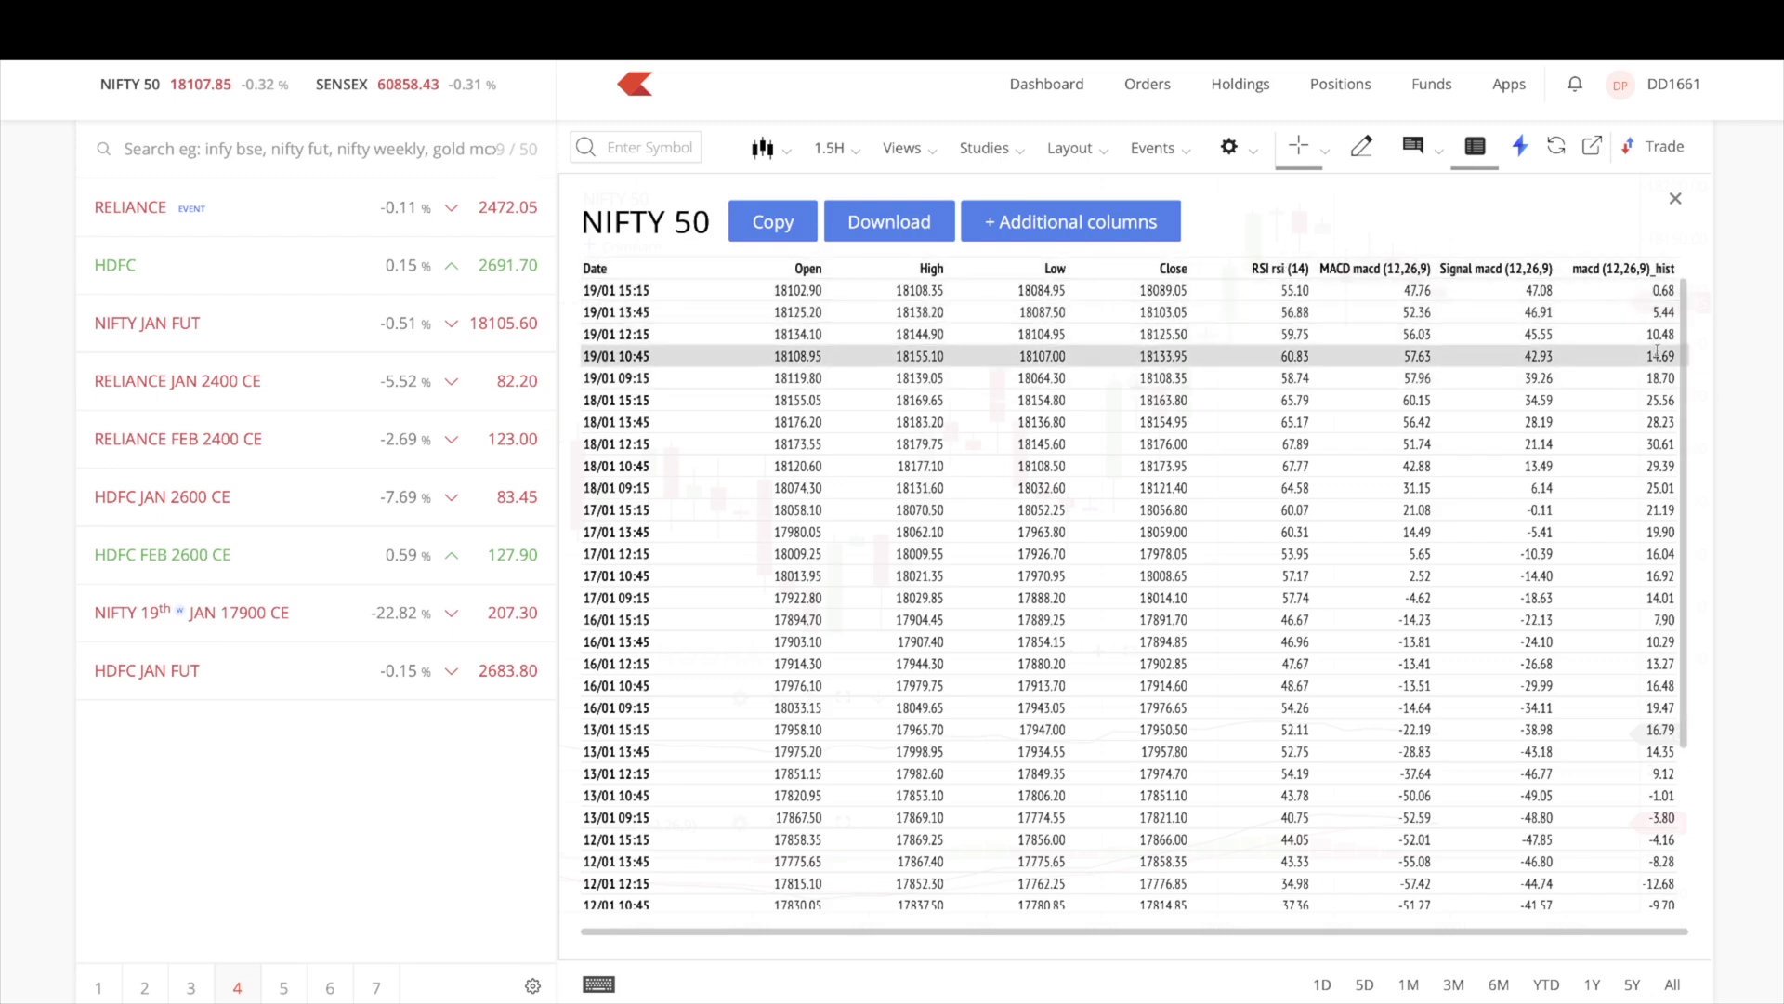
key("Escape")
left_click(832, 148)
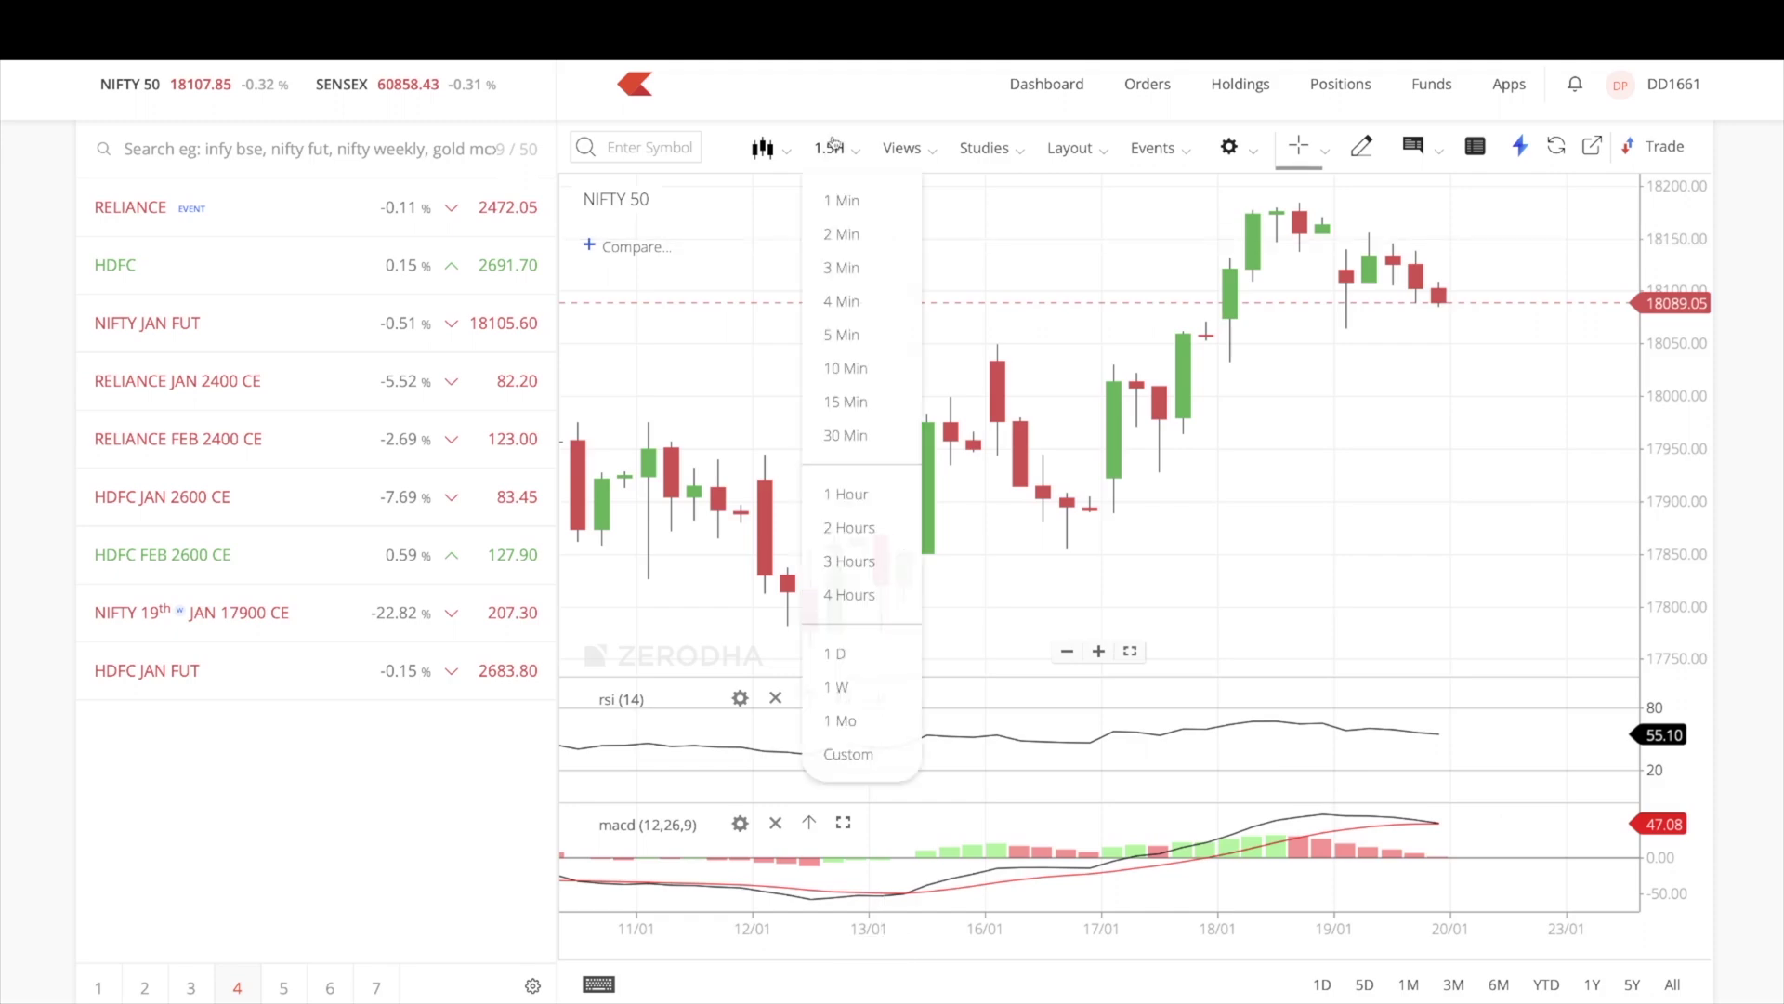
Switch NIFTY 50 to 1-minute candles and view the data in Table View
left_click(846, 197)
left_click(1477, 147)
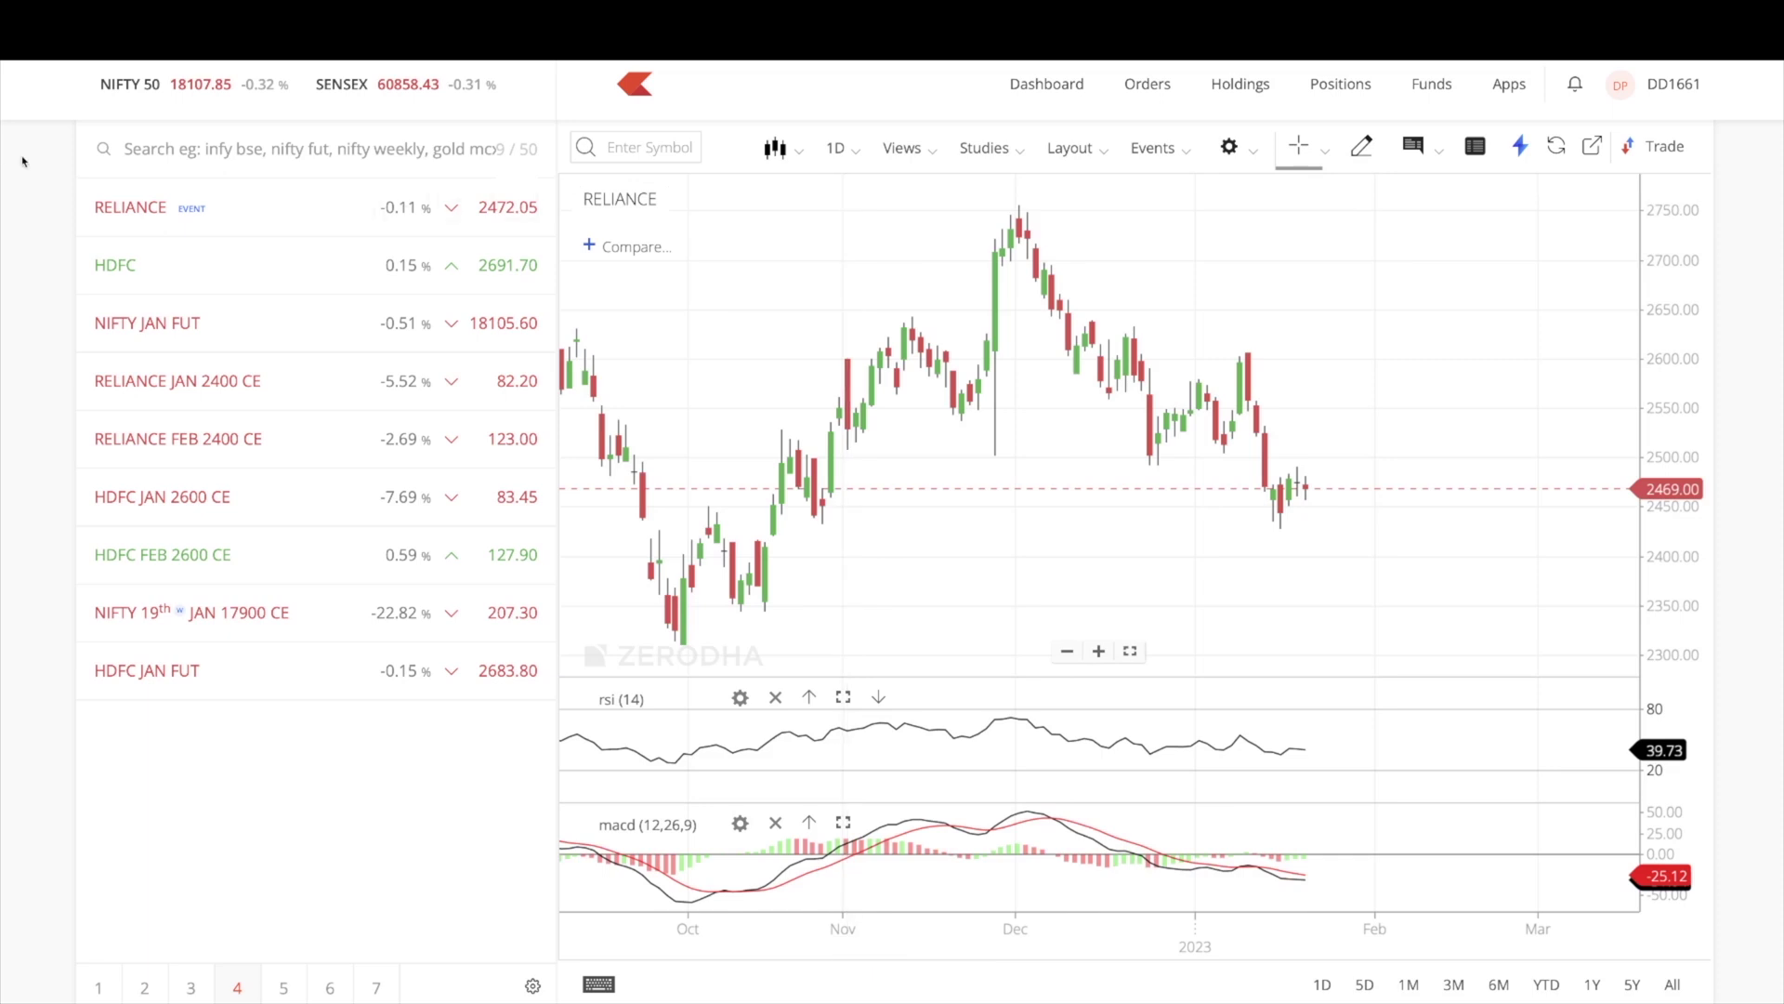
mouse_move(444, 202)
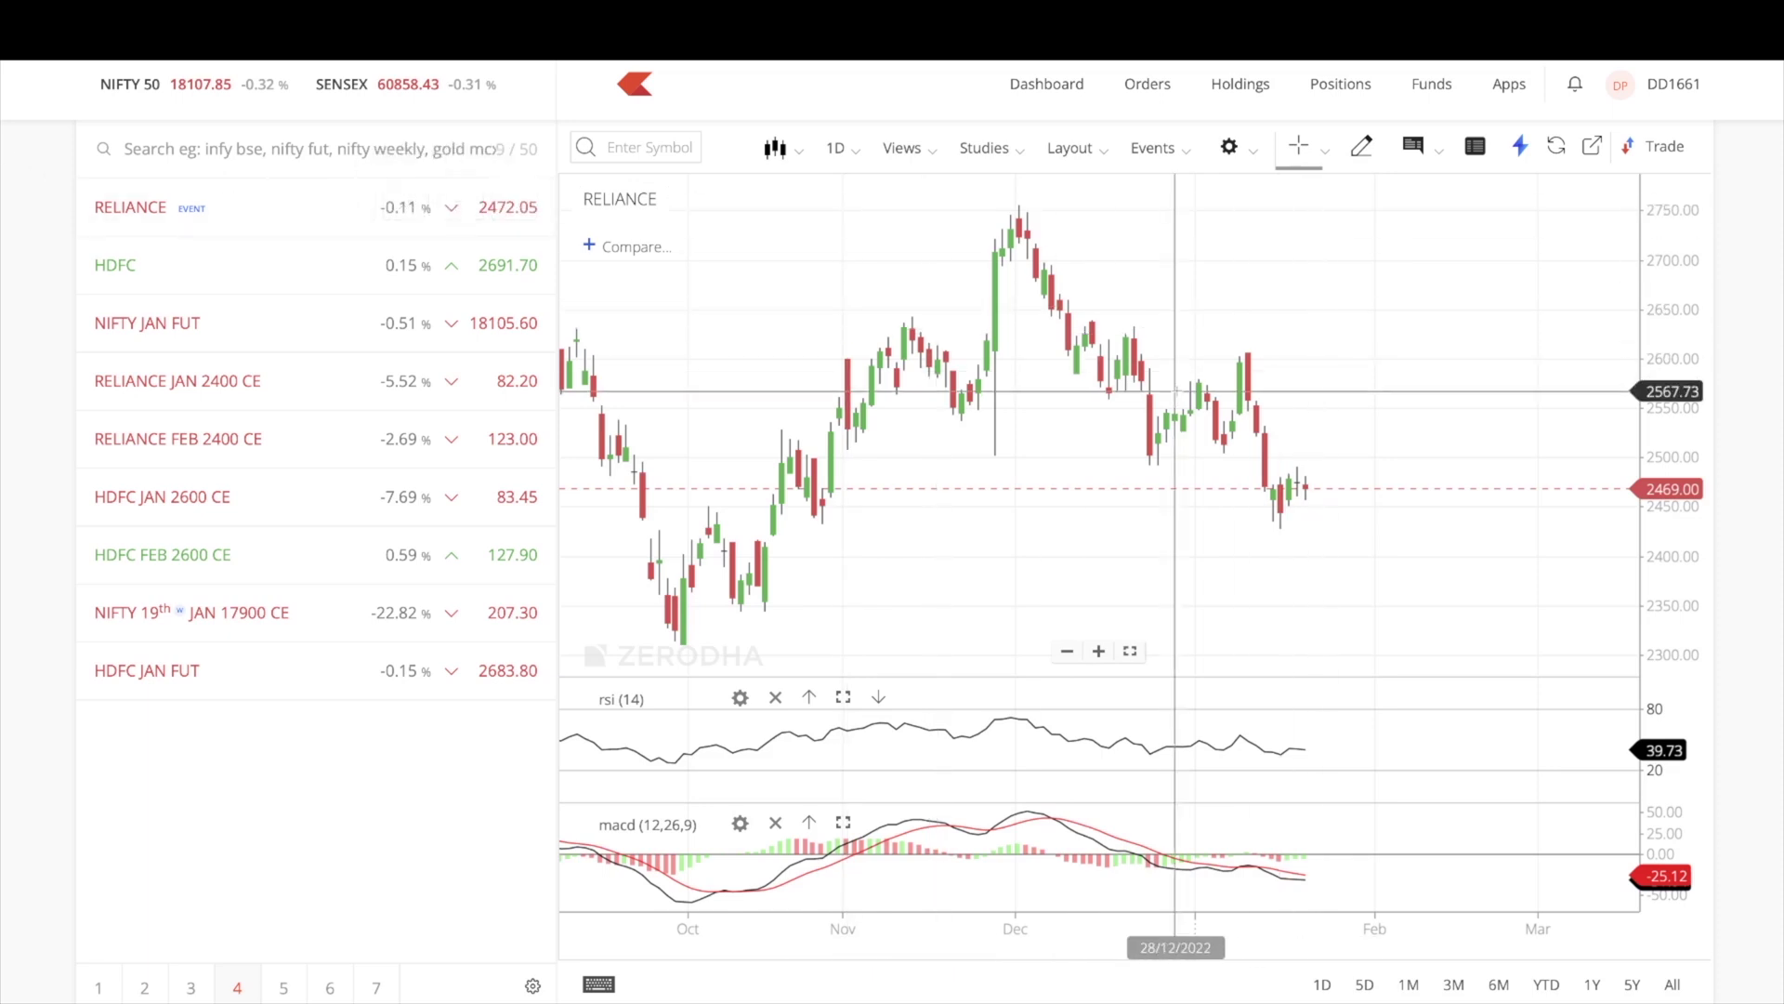
Draw a 28-bar Volume Profile starting near early December on the RELIANCE daily chart
left_click(1363, 156)
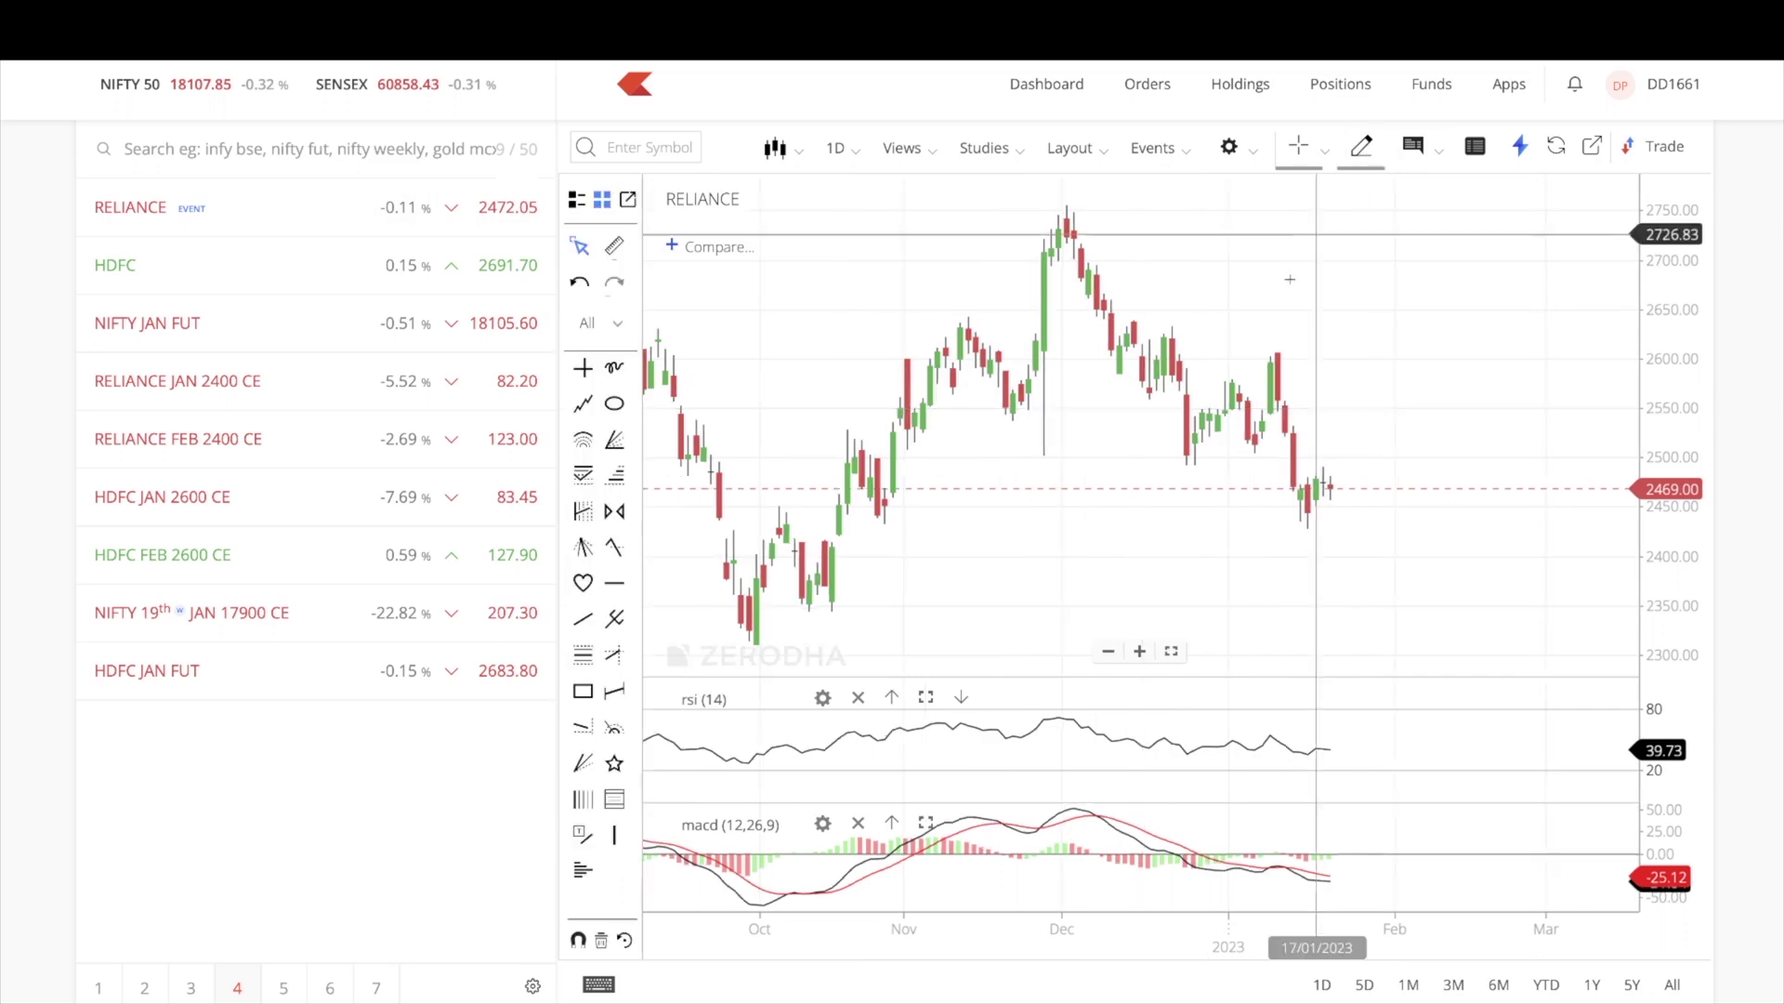
left_click(583, 870)
left_click(1067, 273)
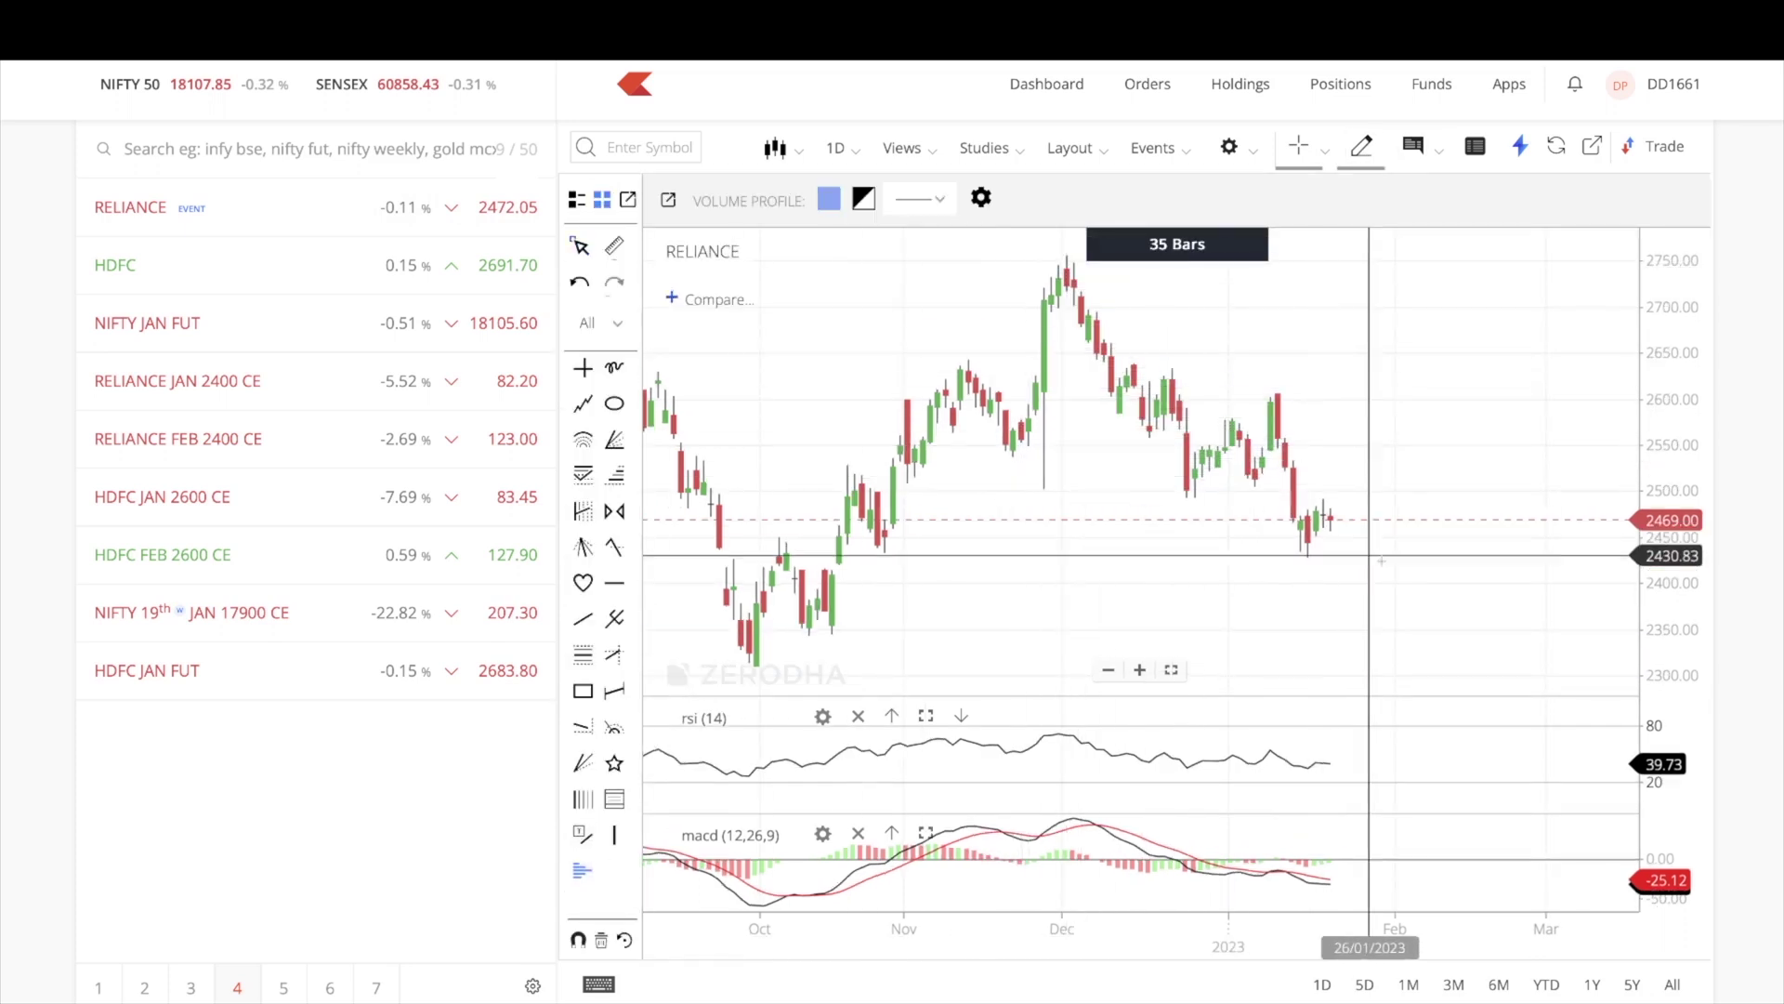
left_click(1262, 503)
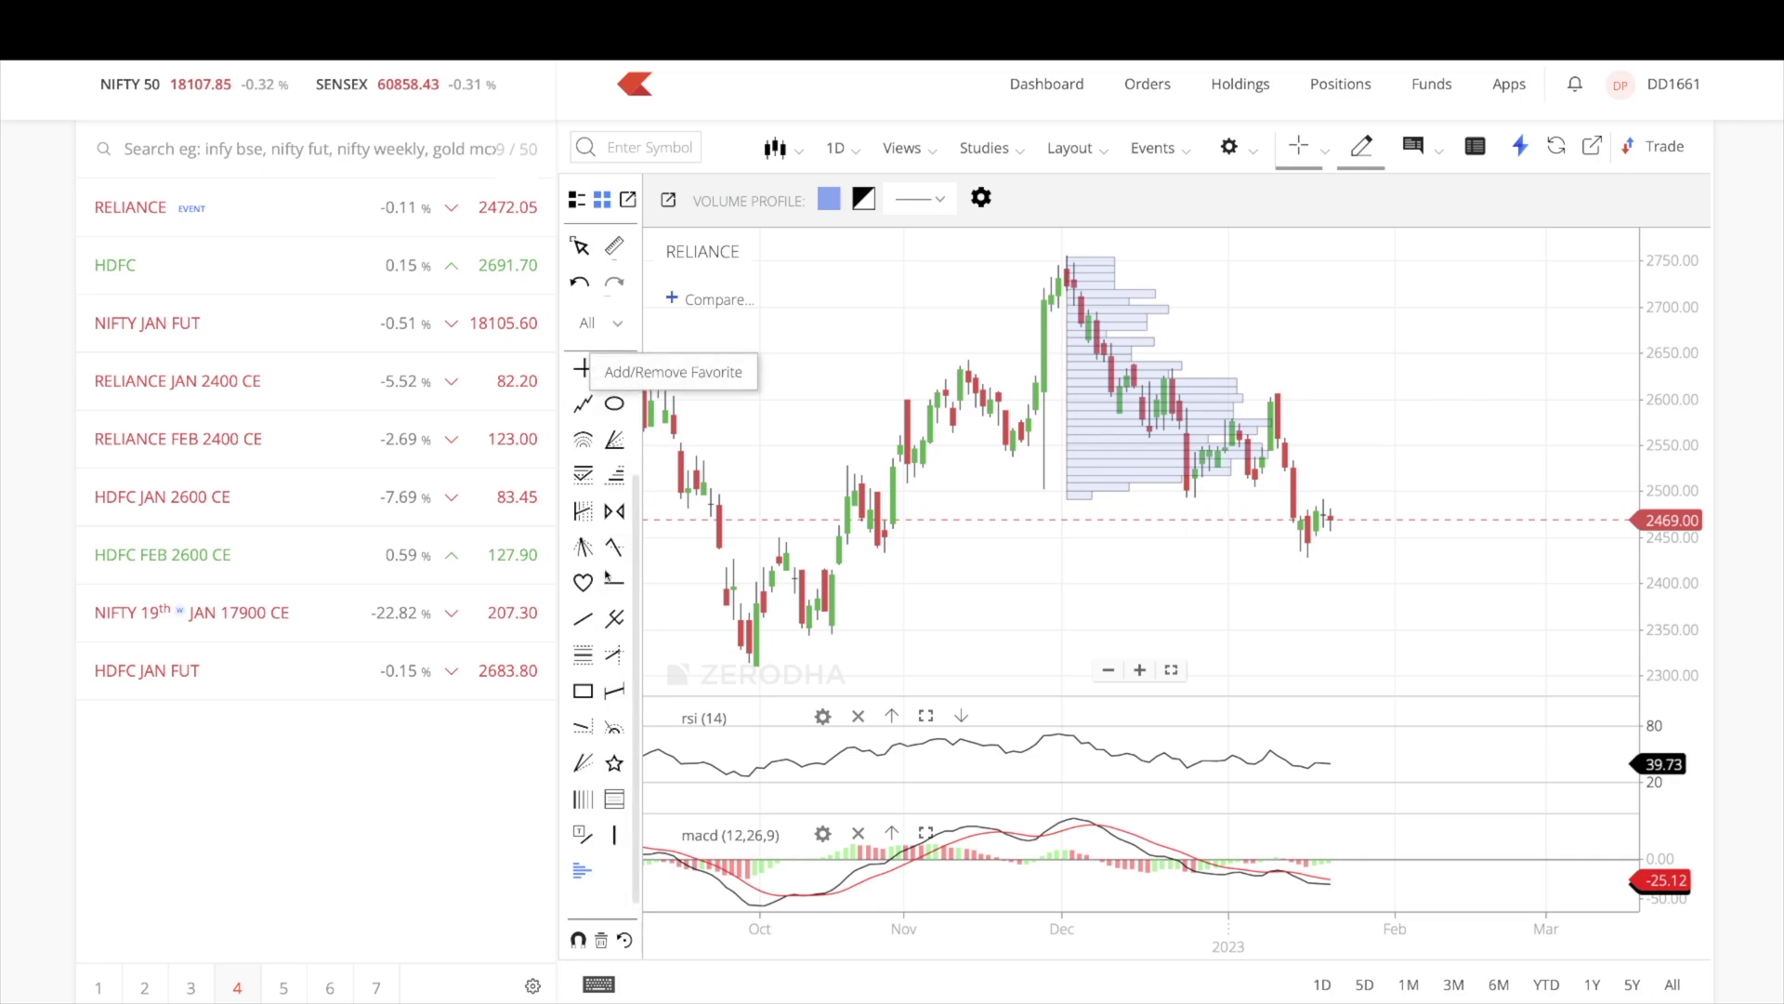
left_click(621, 326)
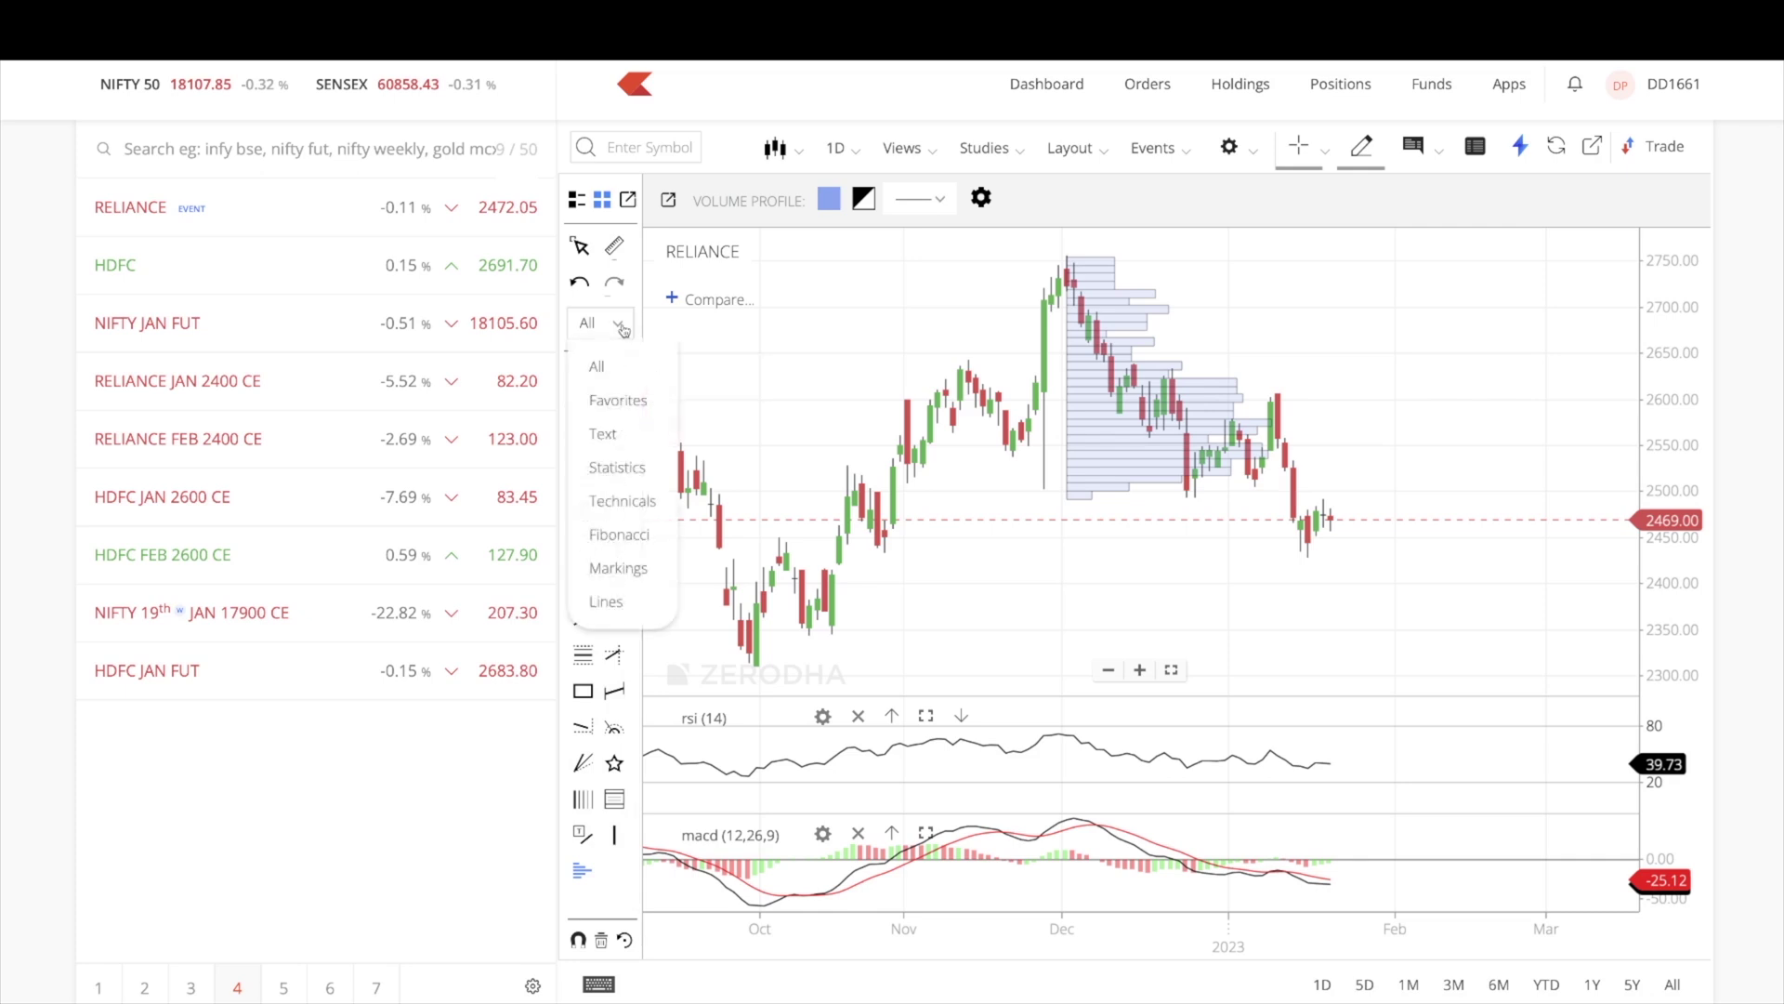
left_click(597, 366)
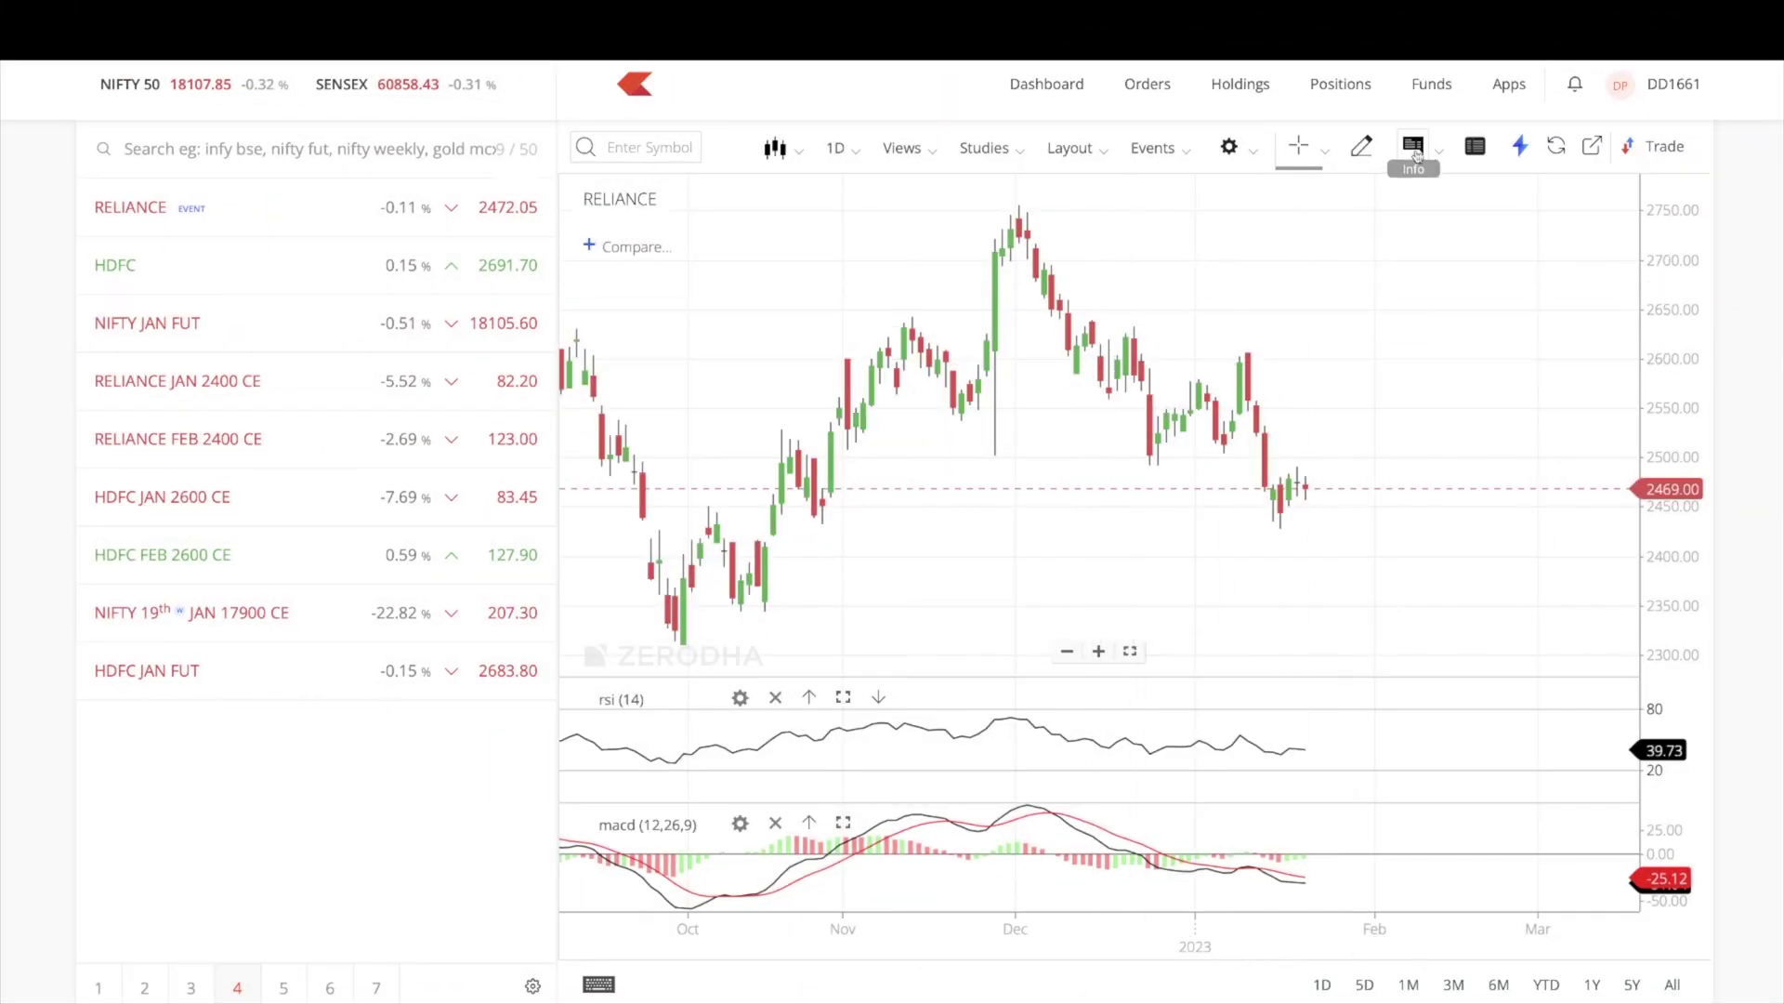
Turn on crosshair price info and display it as a tooltip instead of the dynamic callout
left_click(1413, 151)
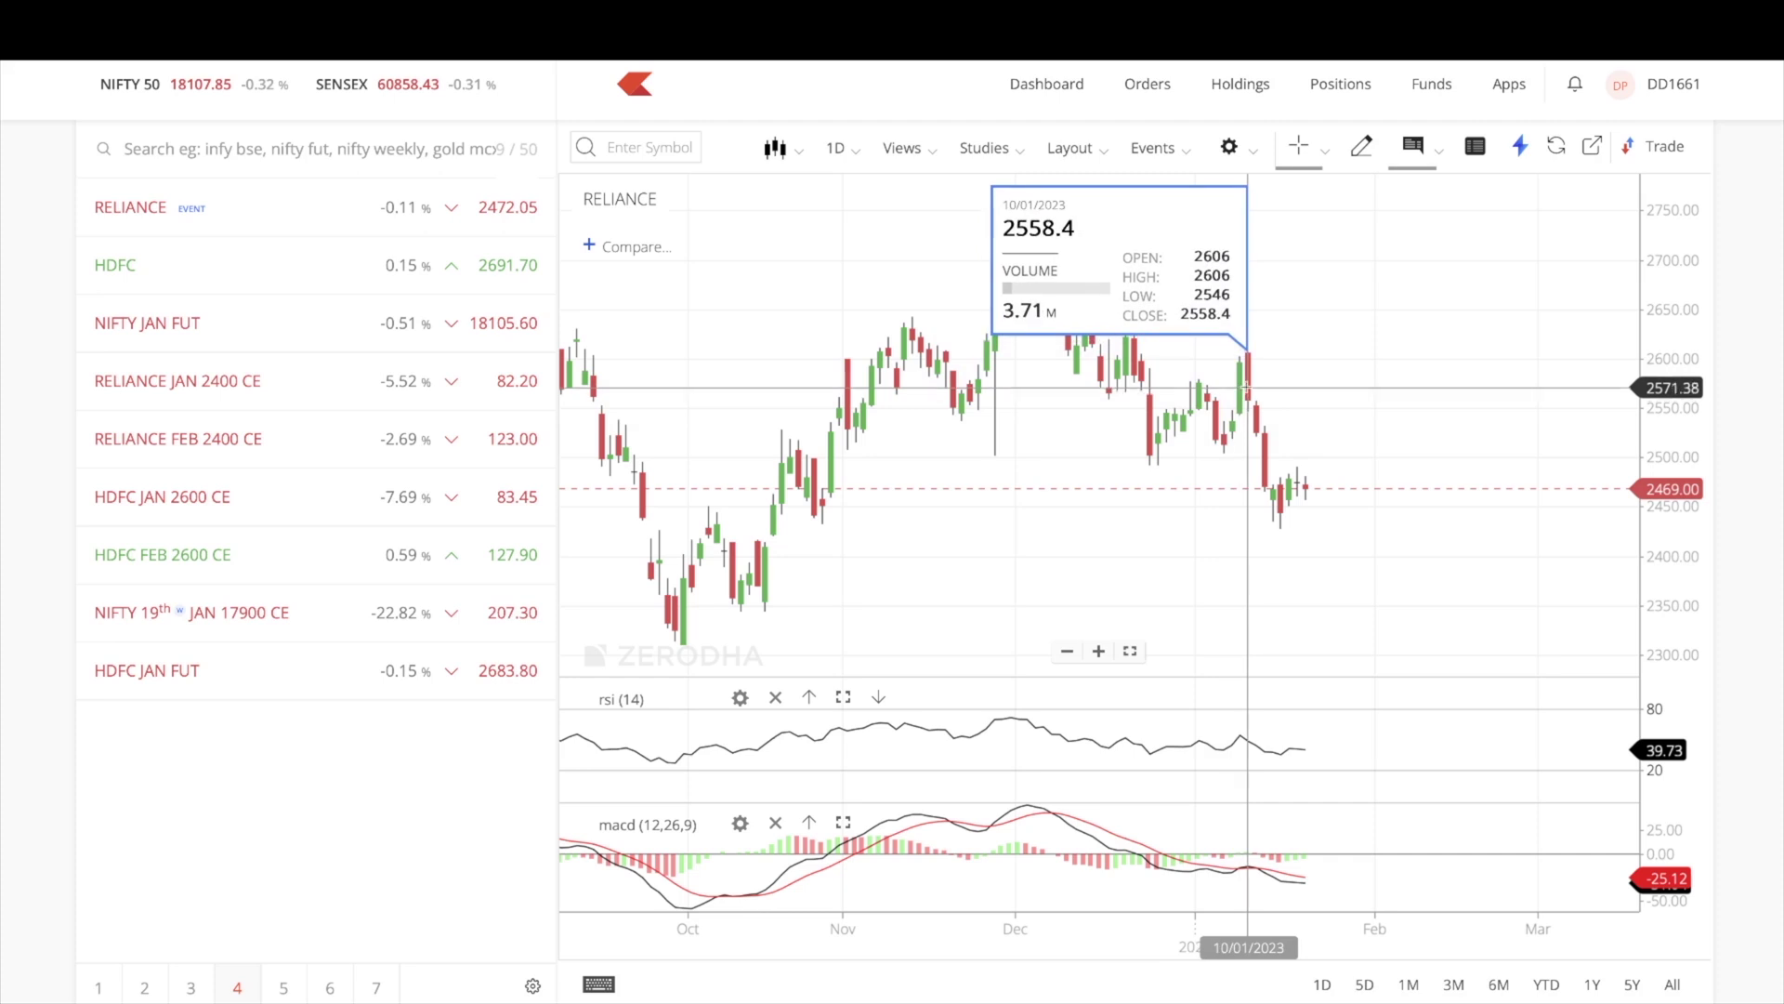
left_click(1438, 150)
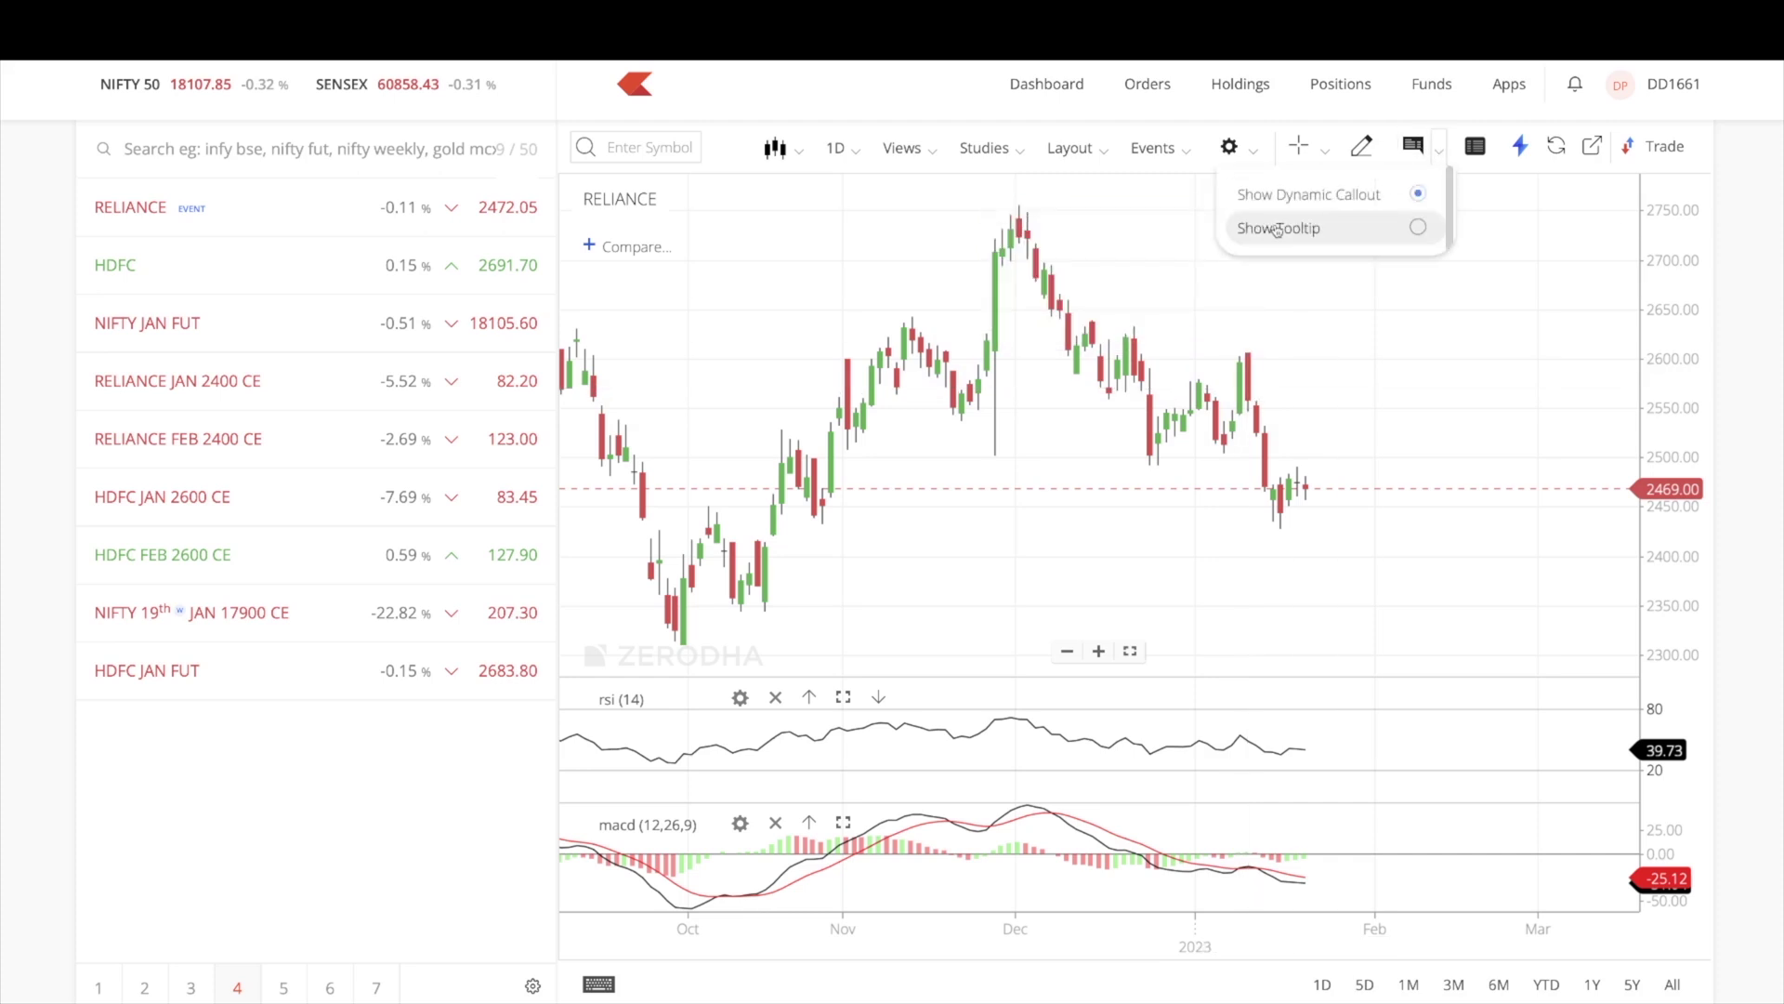
left_click(1417, 228)
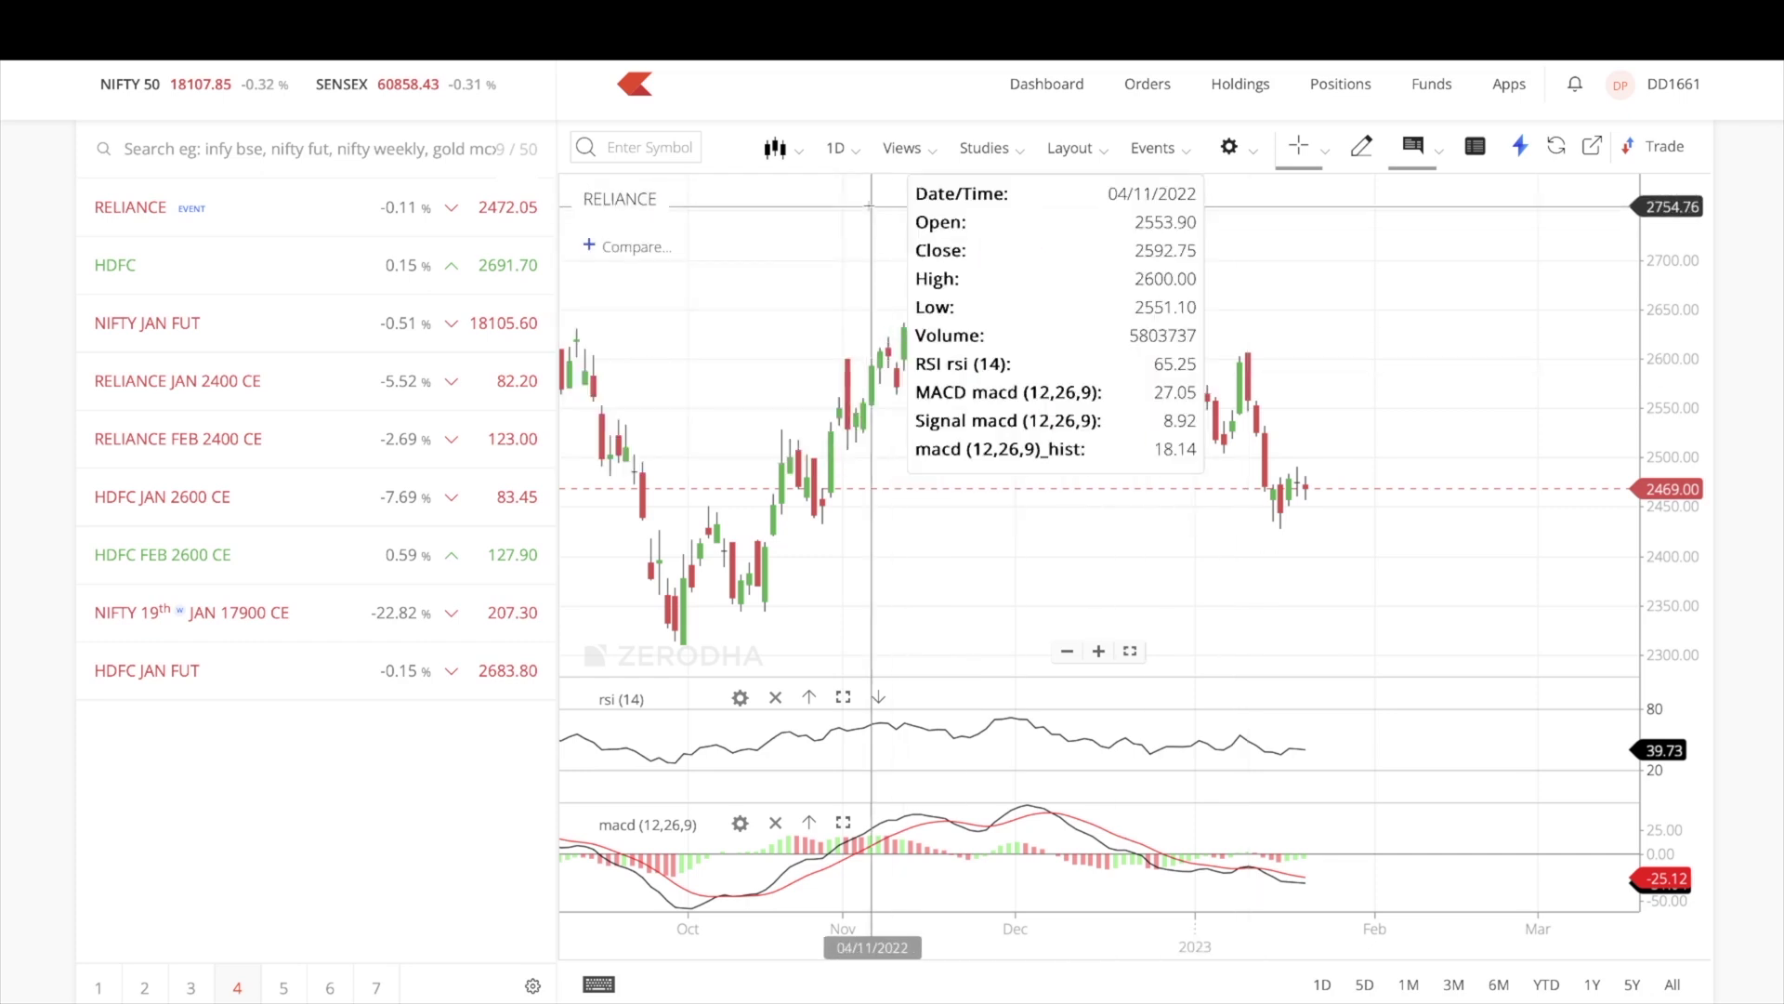
Change the RELIANCE chart interval to 2 minutes, then to 30 minutes
left_click(836, 147)
left_click(854, 231)
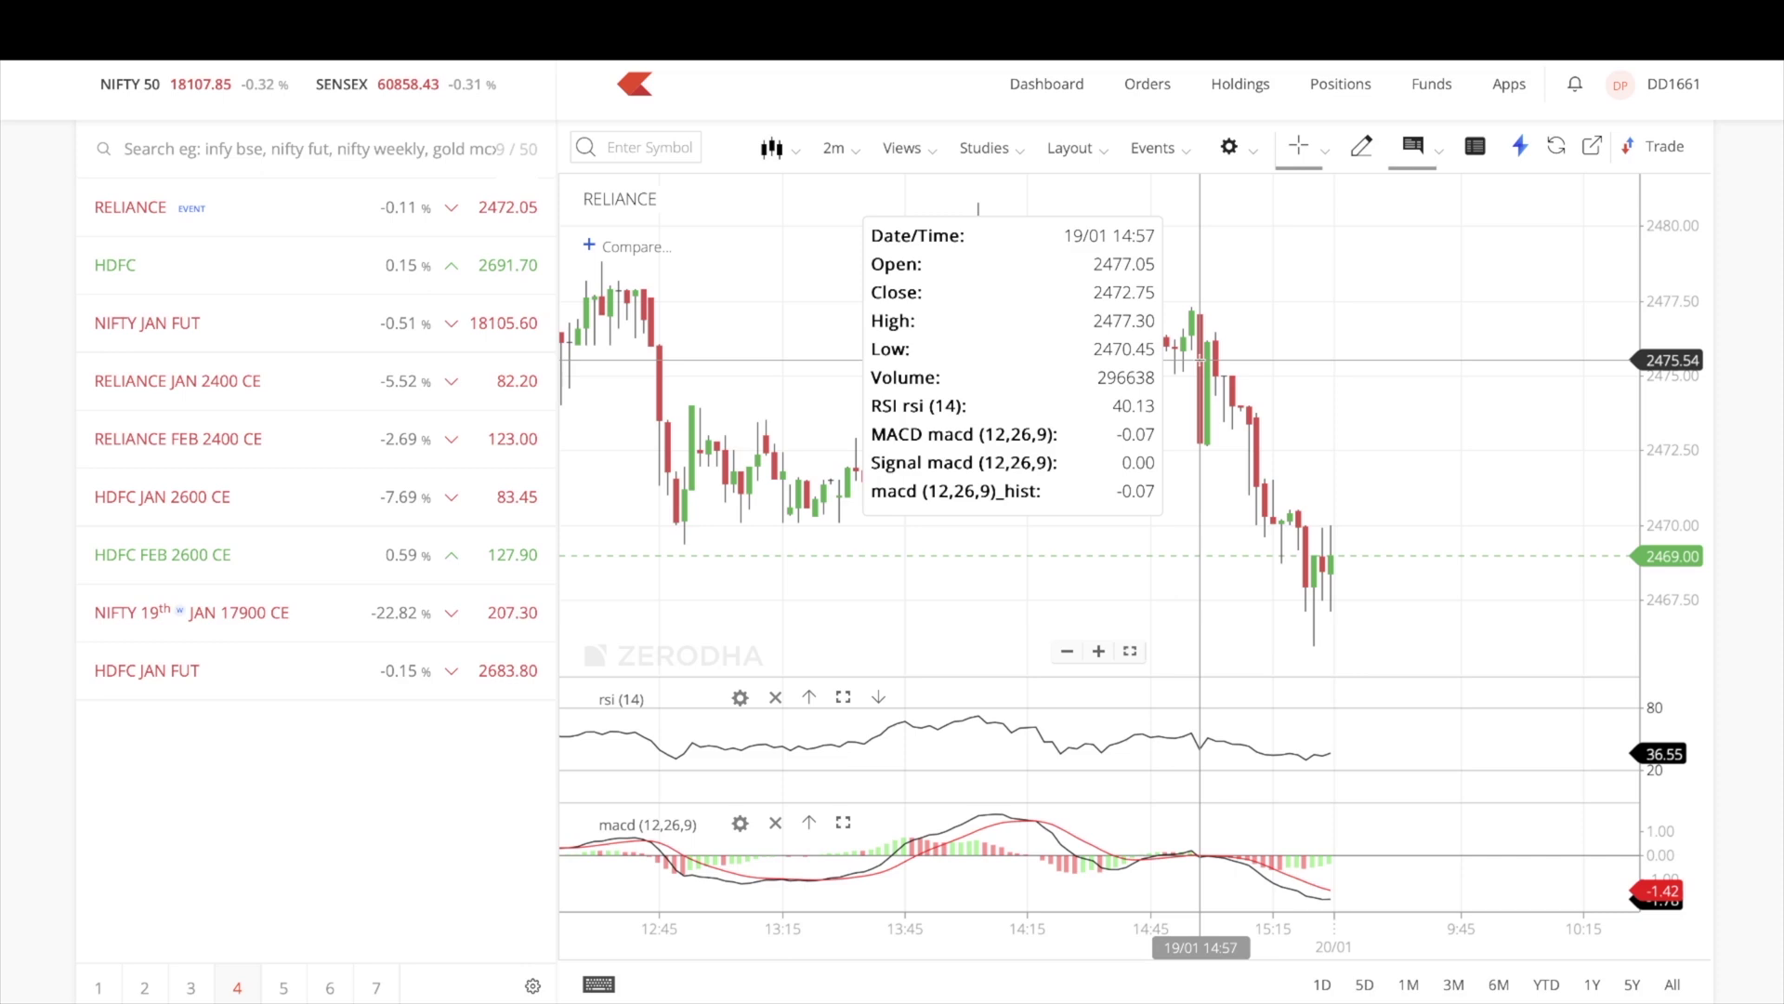
left_click(835, 148)
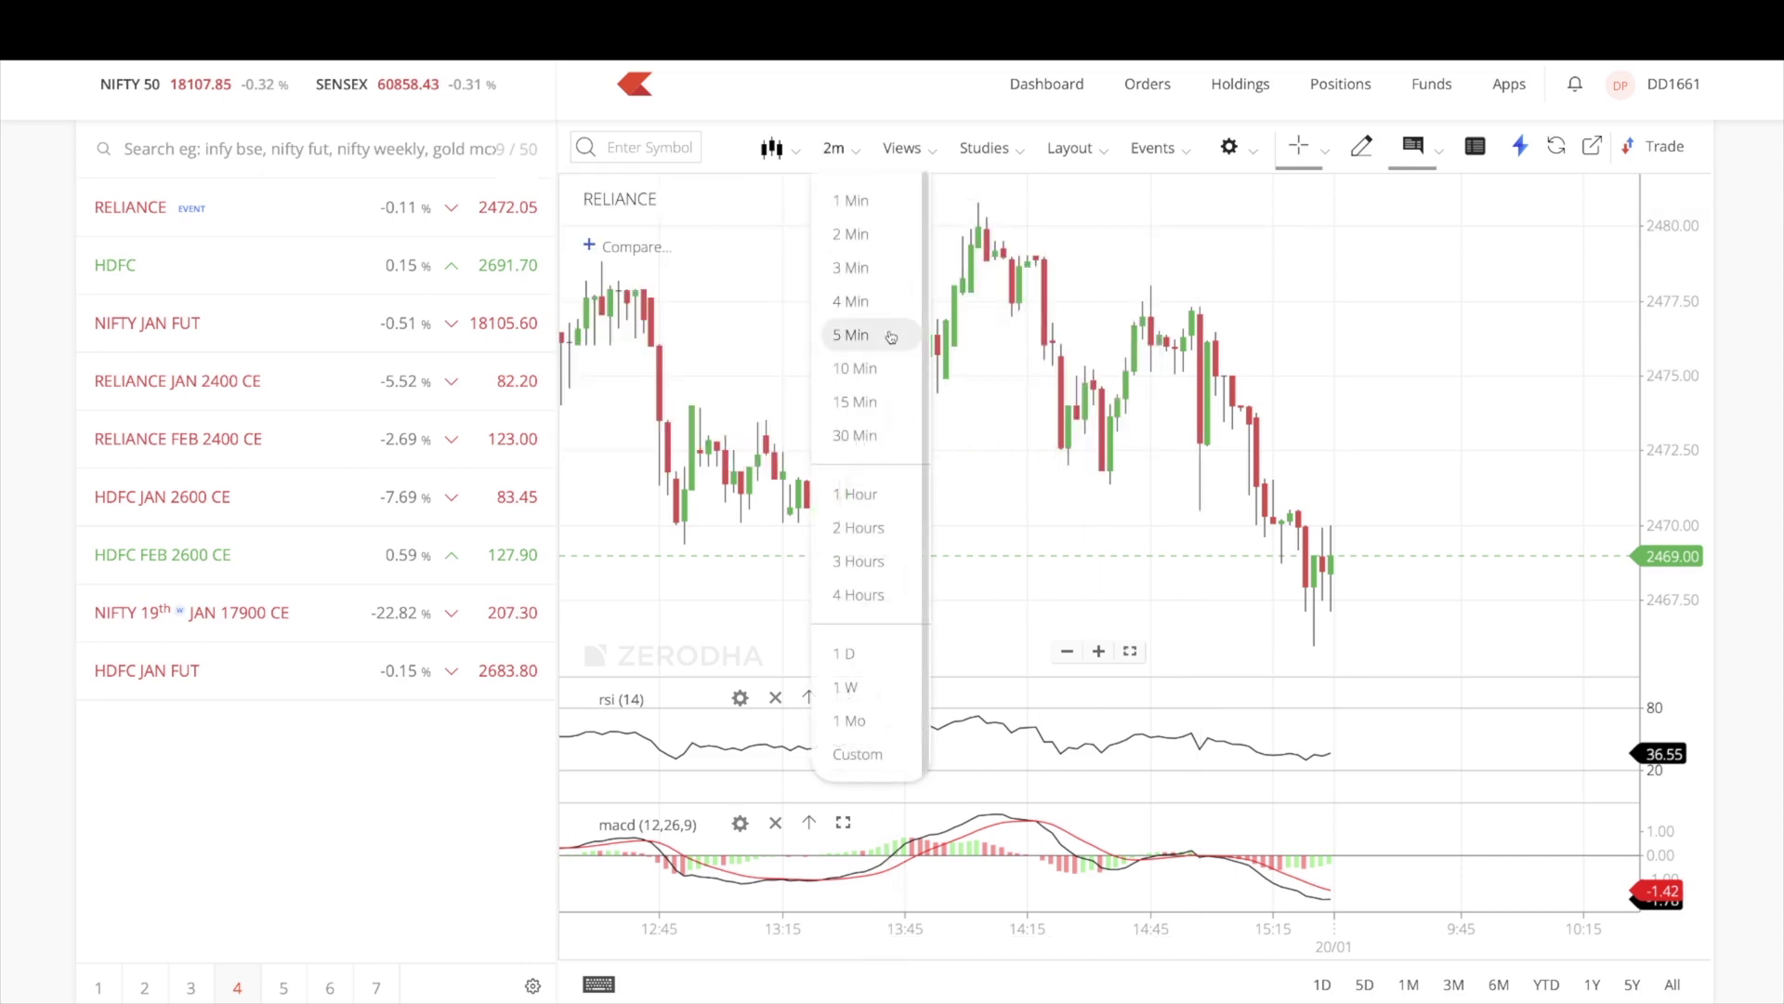
left_click(859, 436)
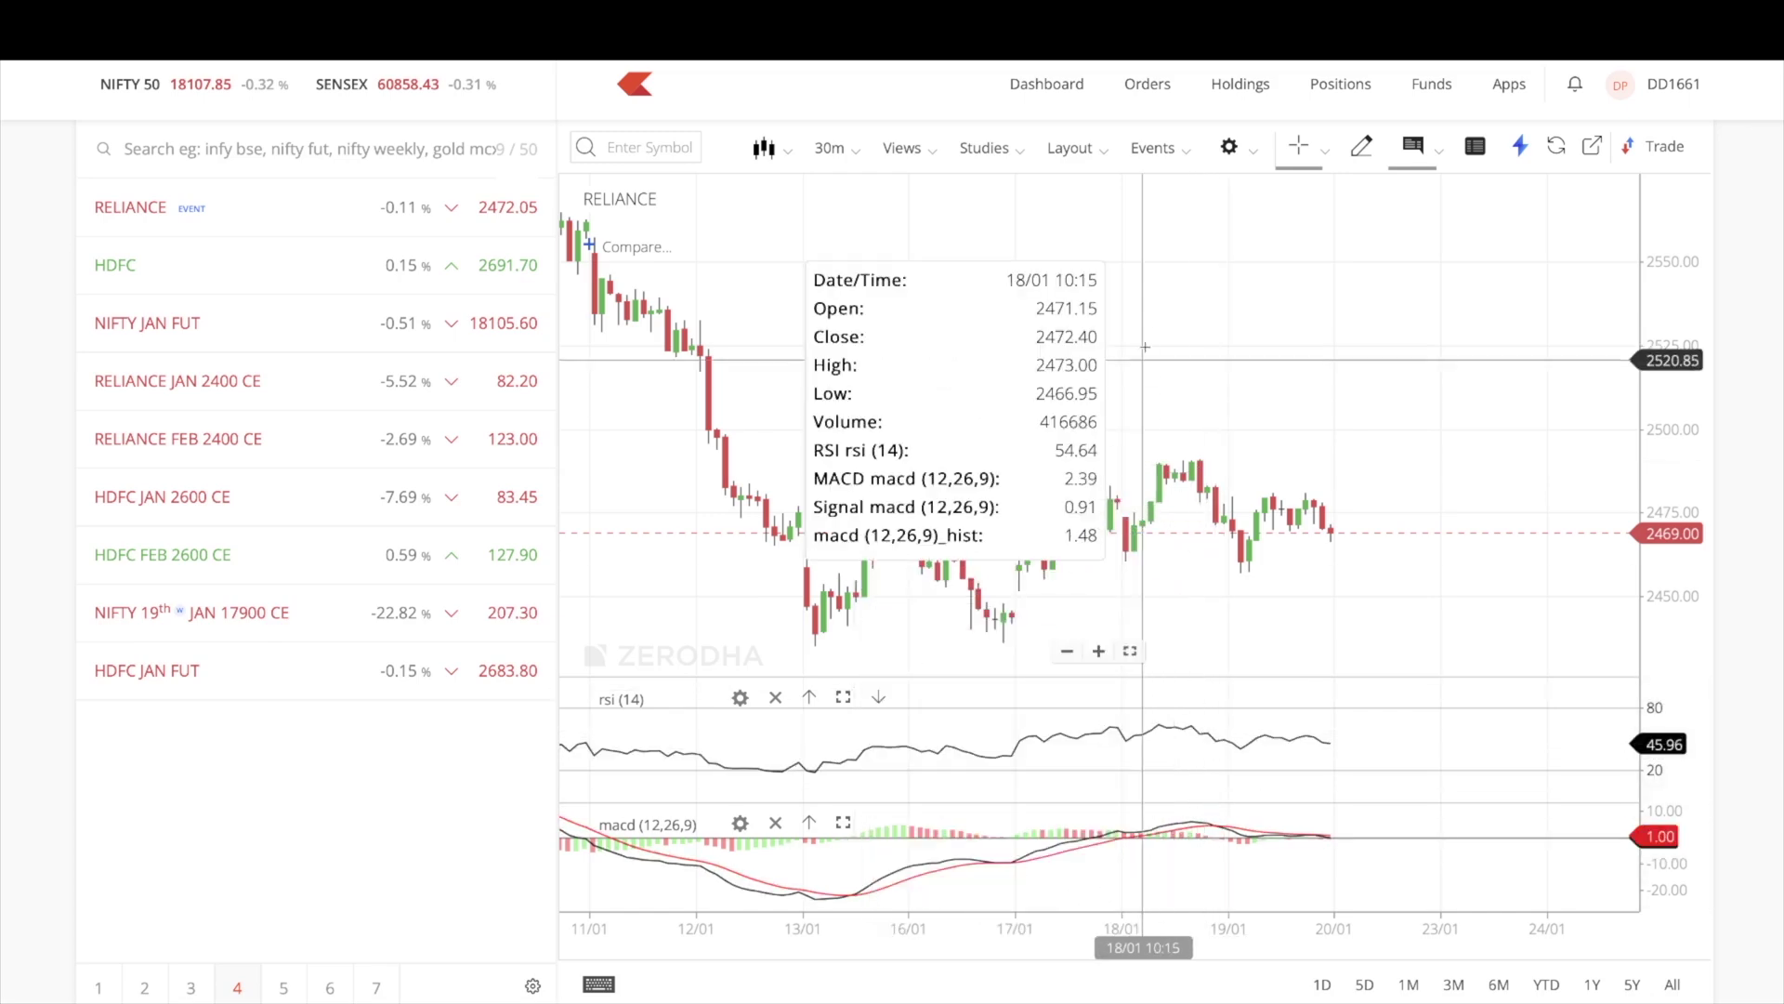
left_click(984, 148)
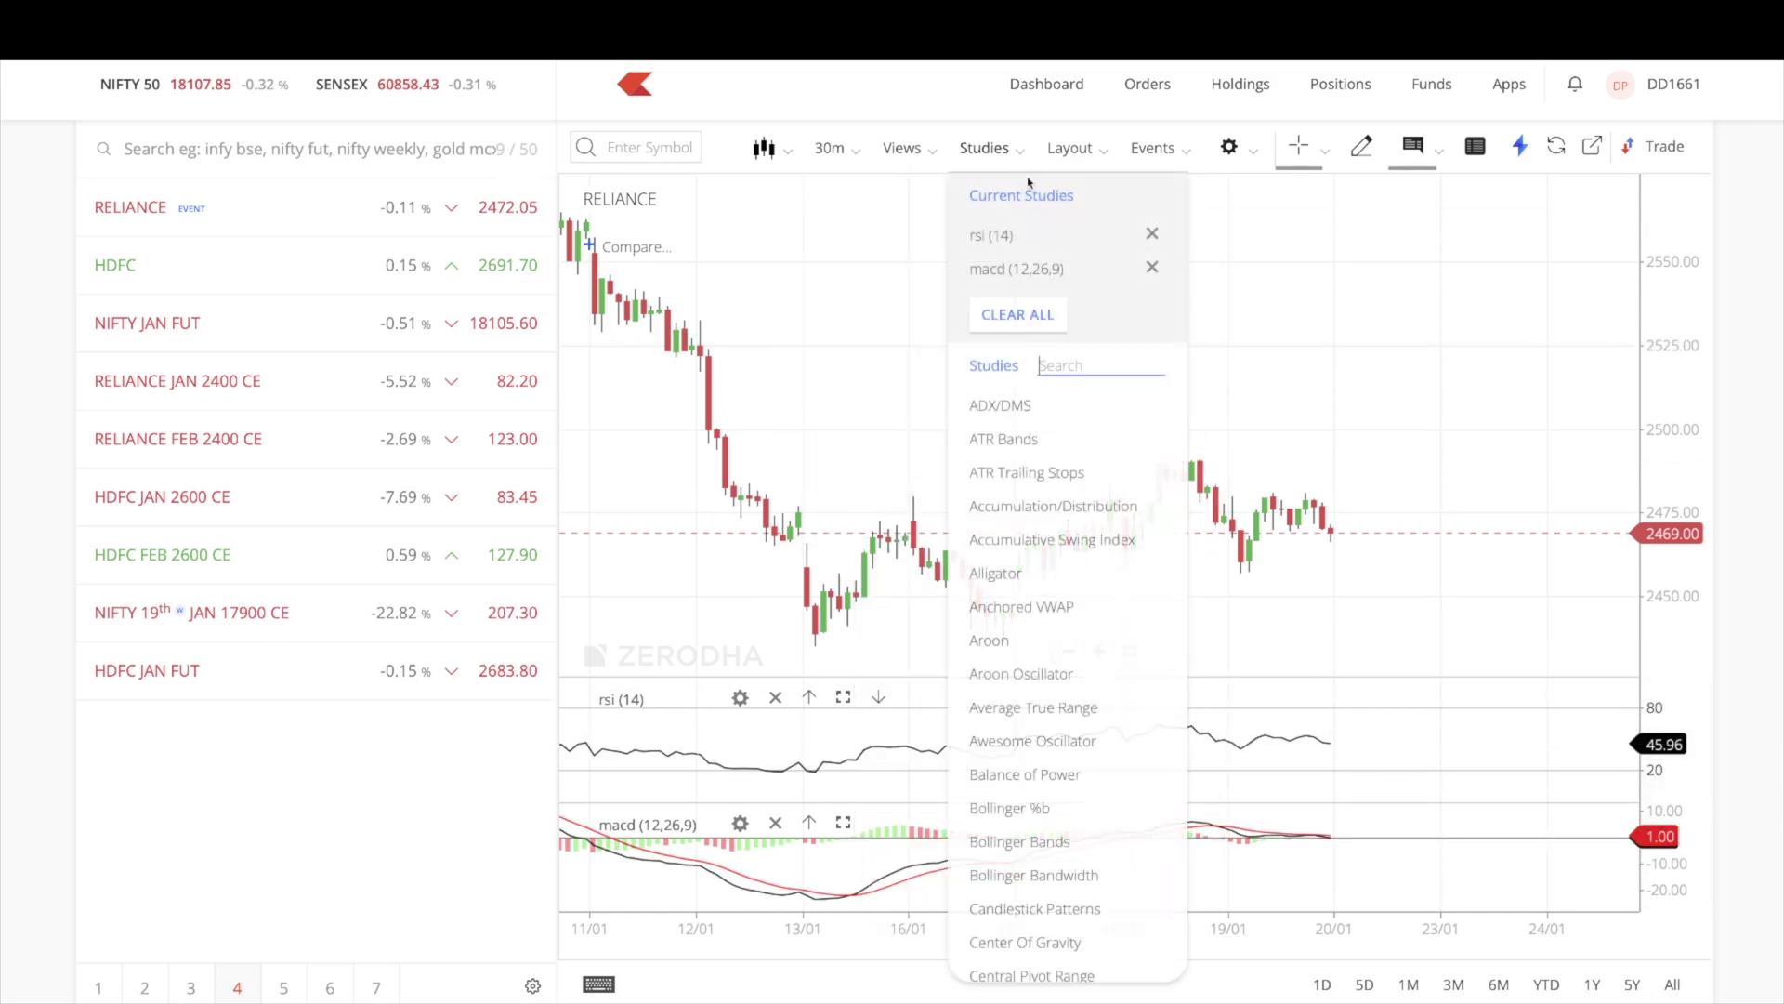
left_click(1293, 414)
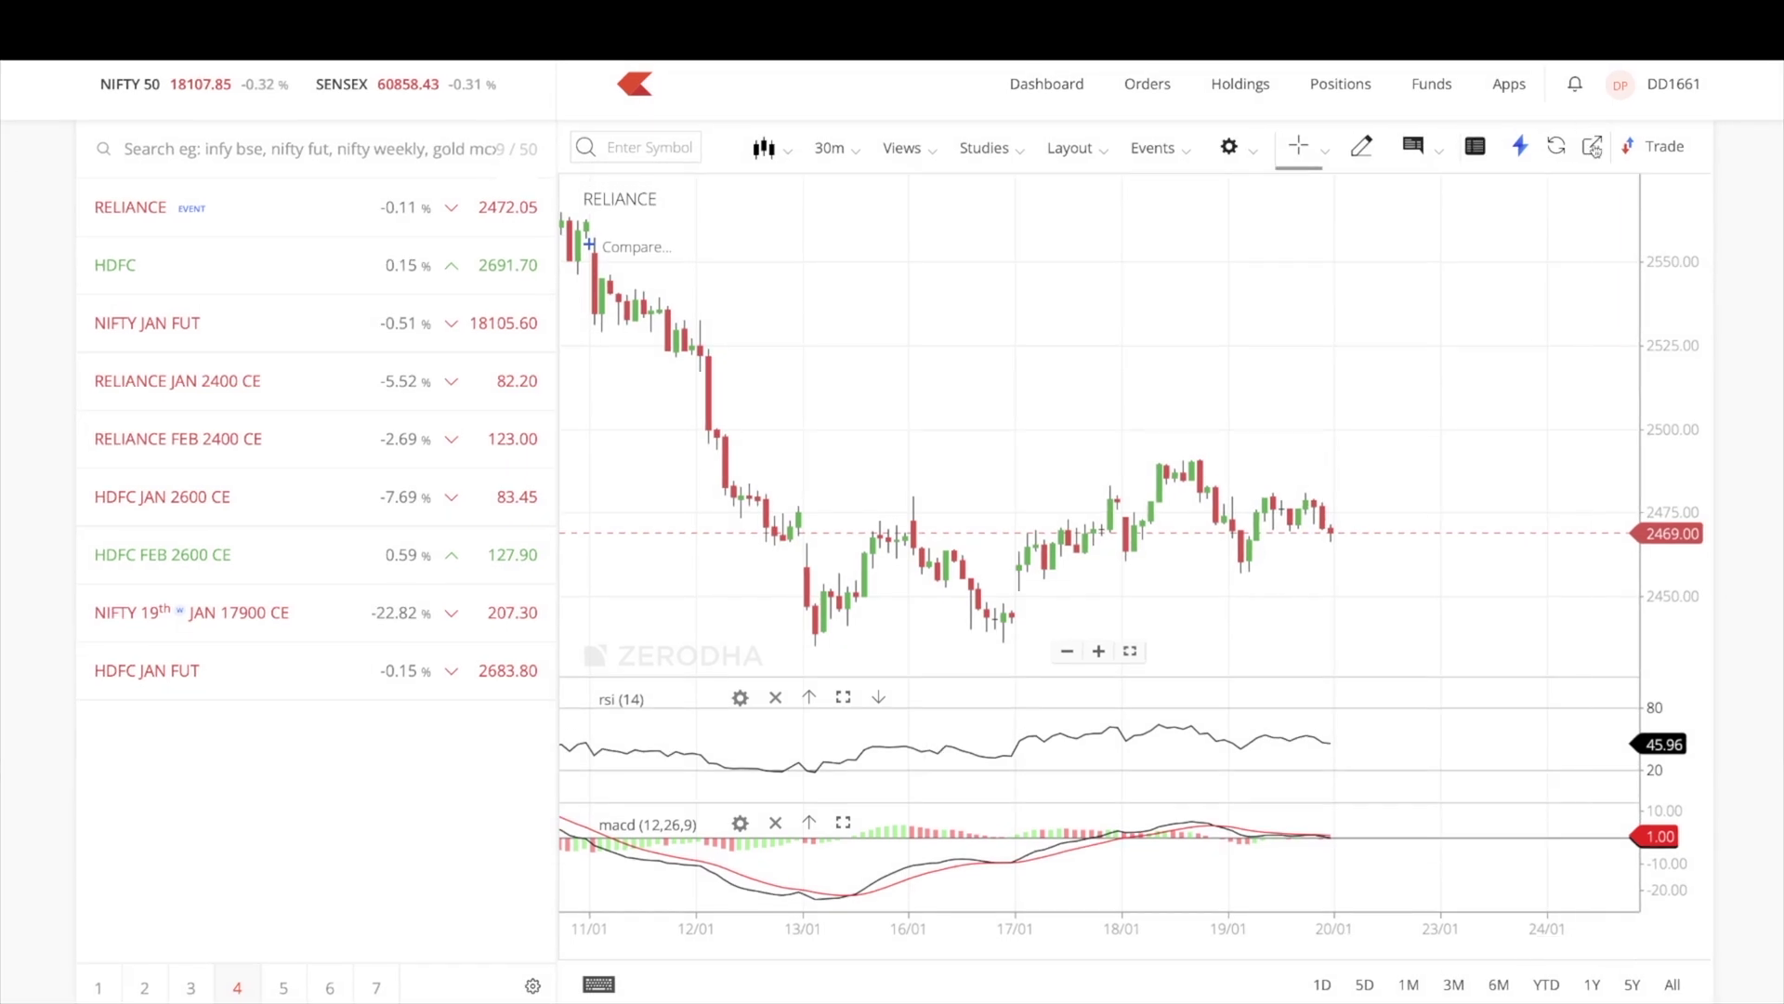
Zoom out in full screen to show December through late January, then exit full screen
left_click(1137, 652)
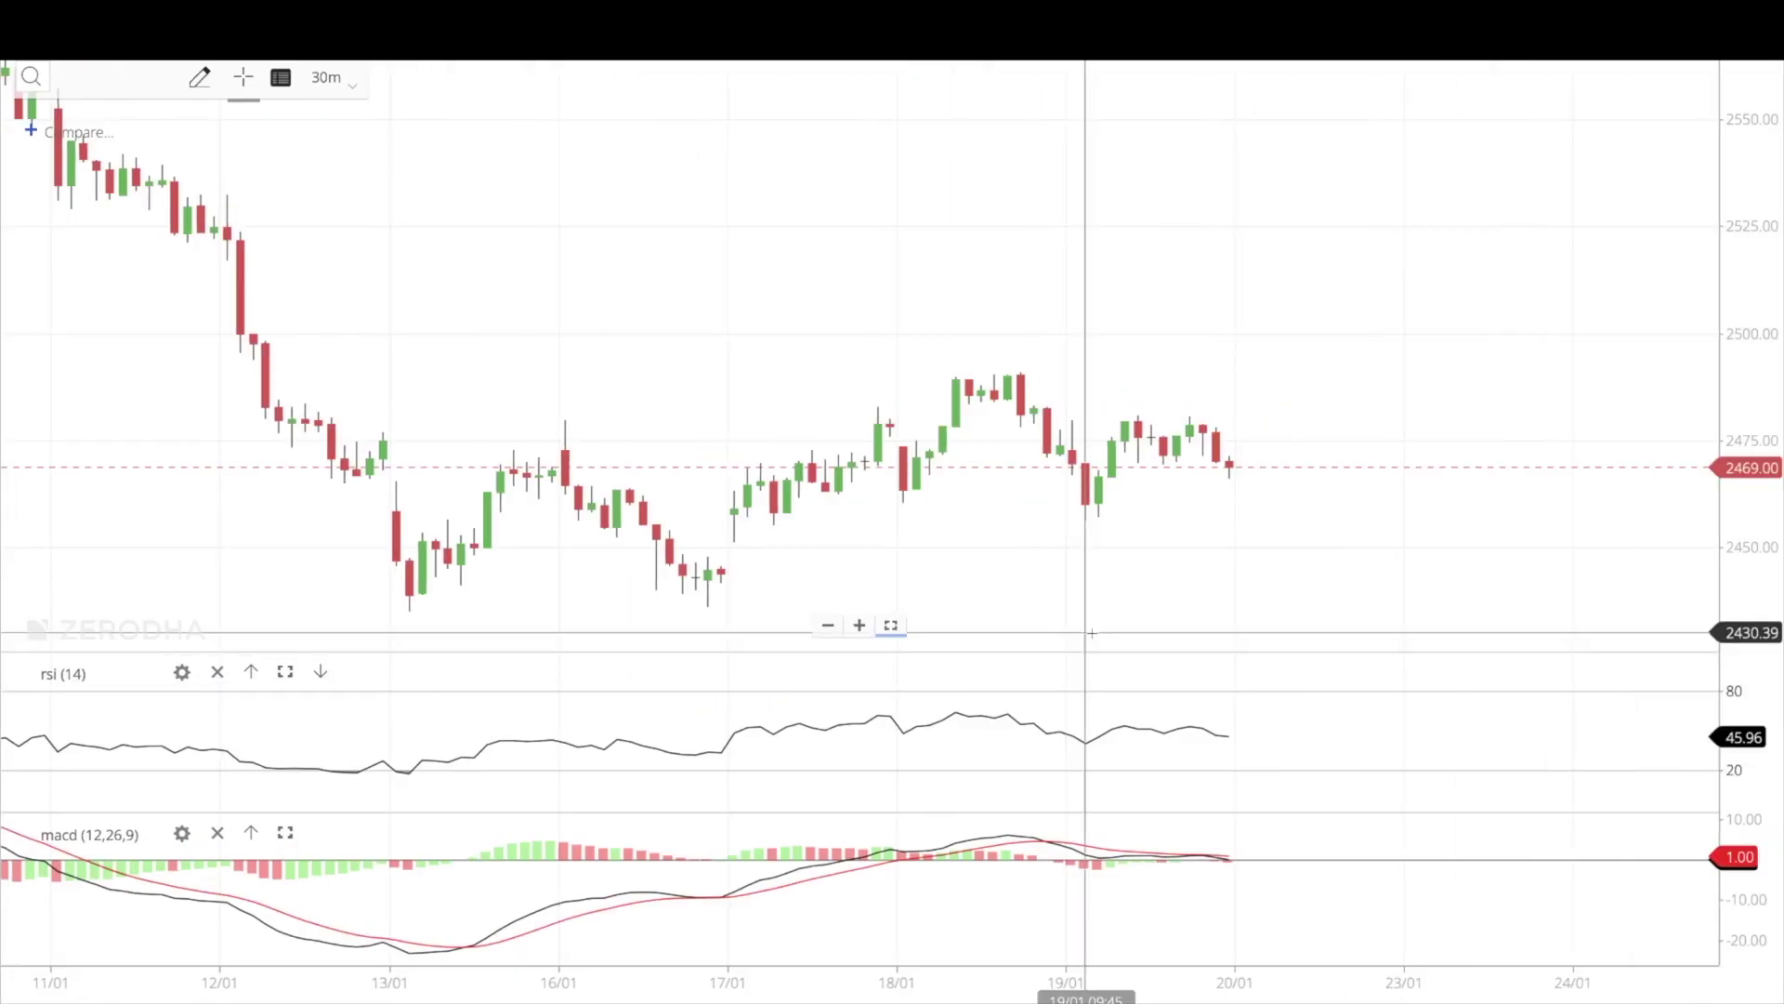
scroll(1007, 430, "down", 6)
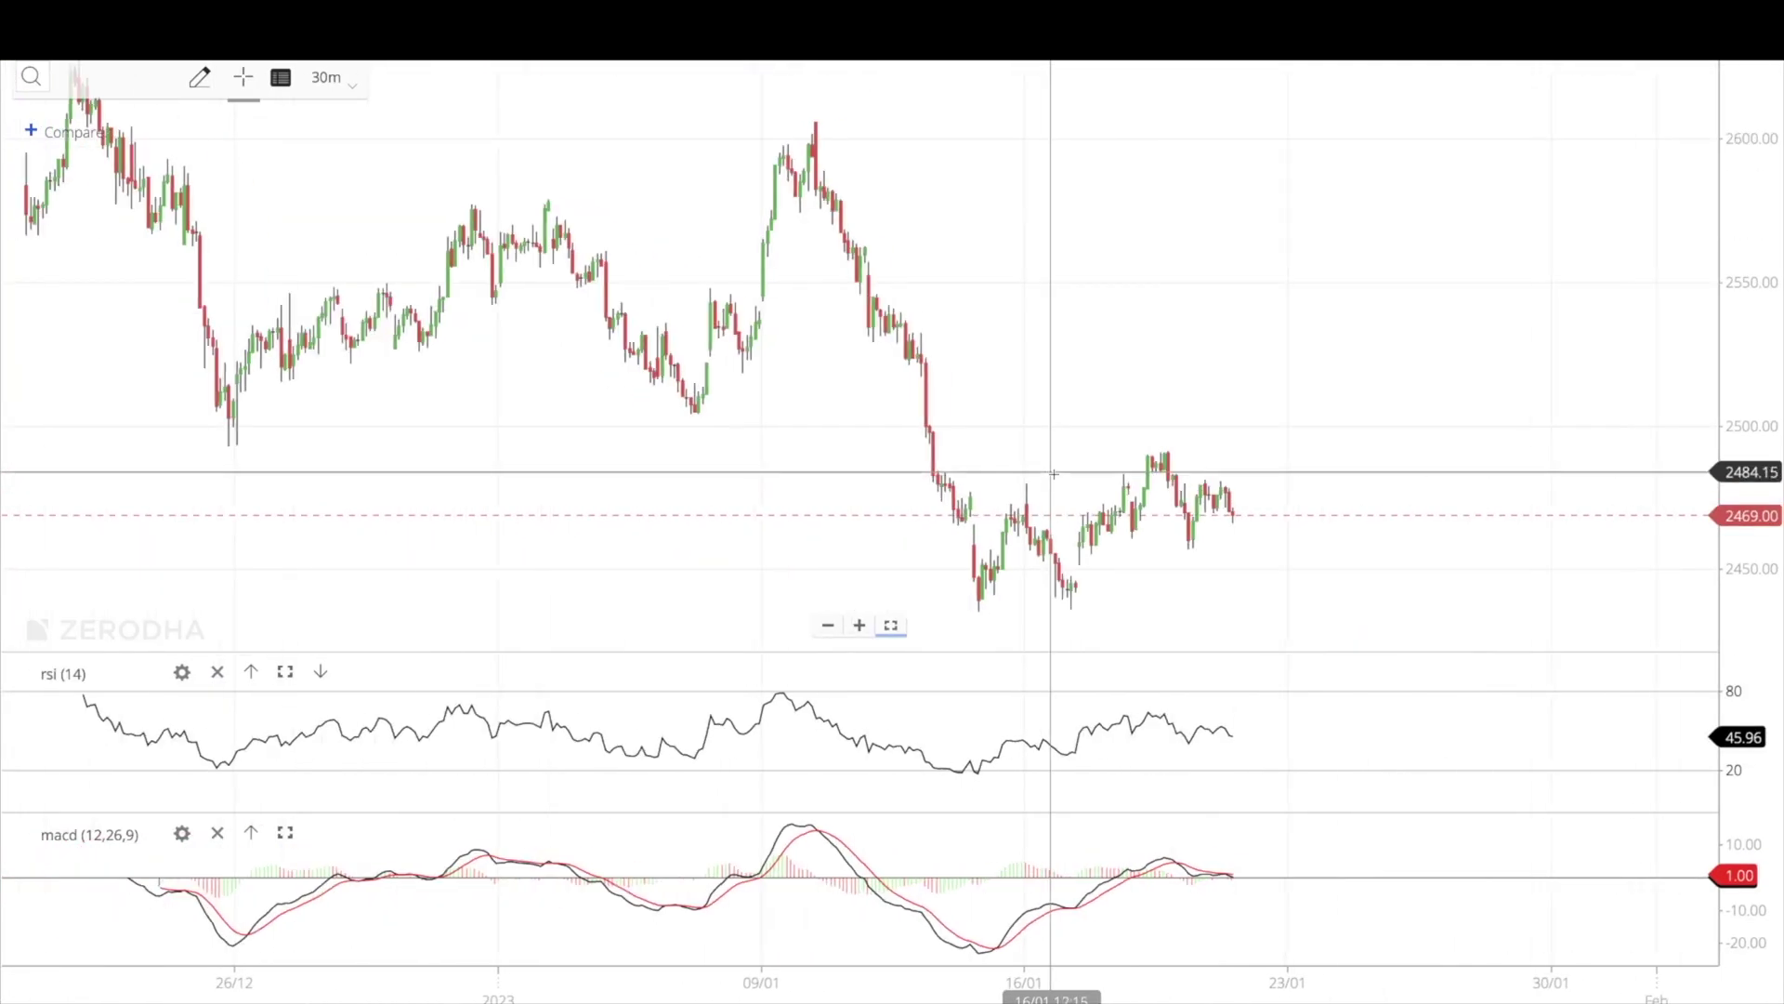
scroll(1051, 470, "up", 3)
scroll(1053, 473, "down", 4)
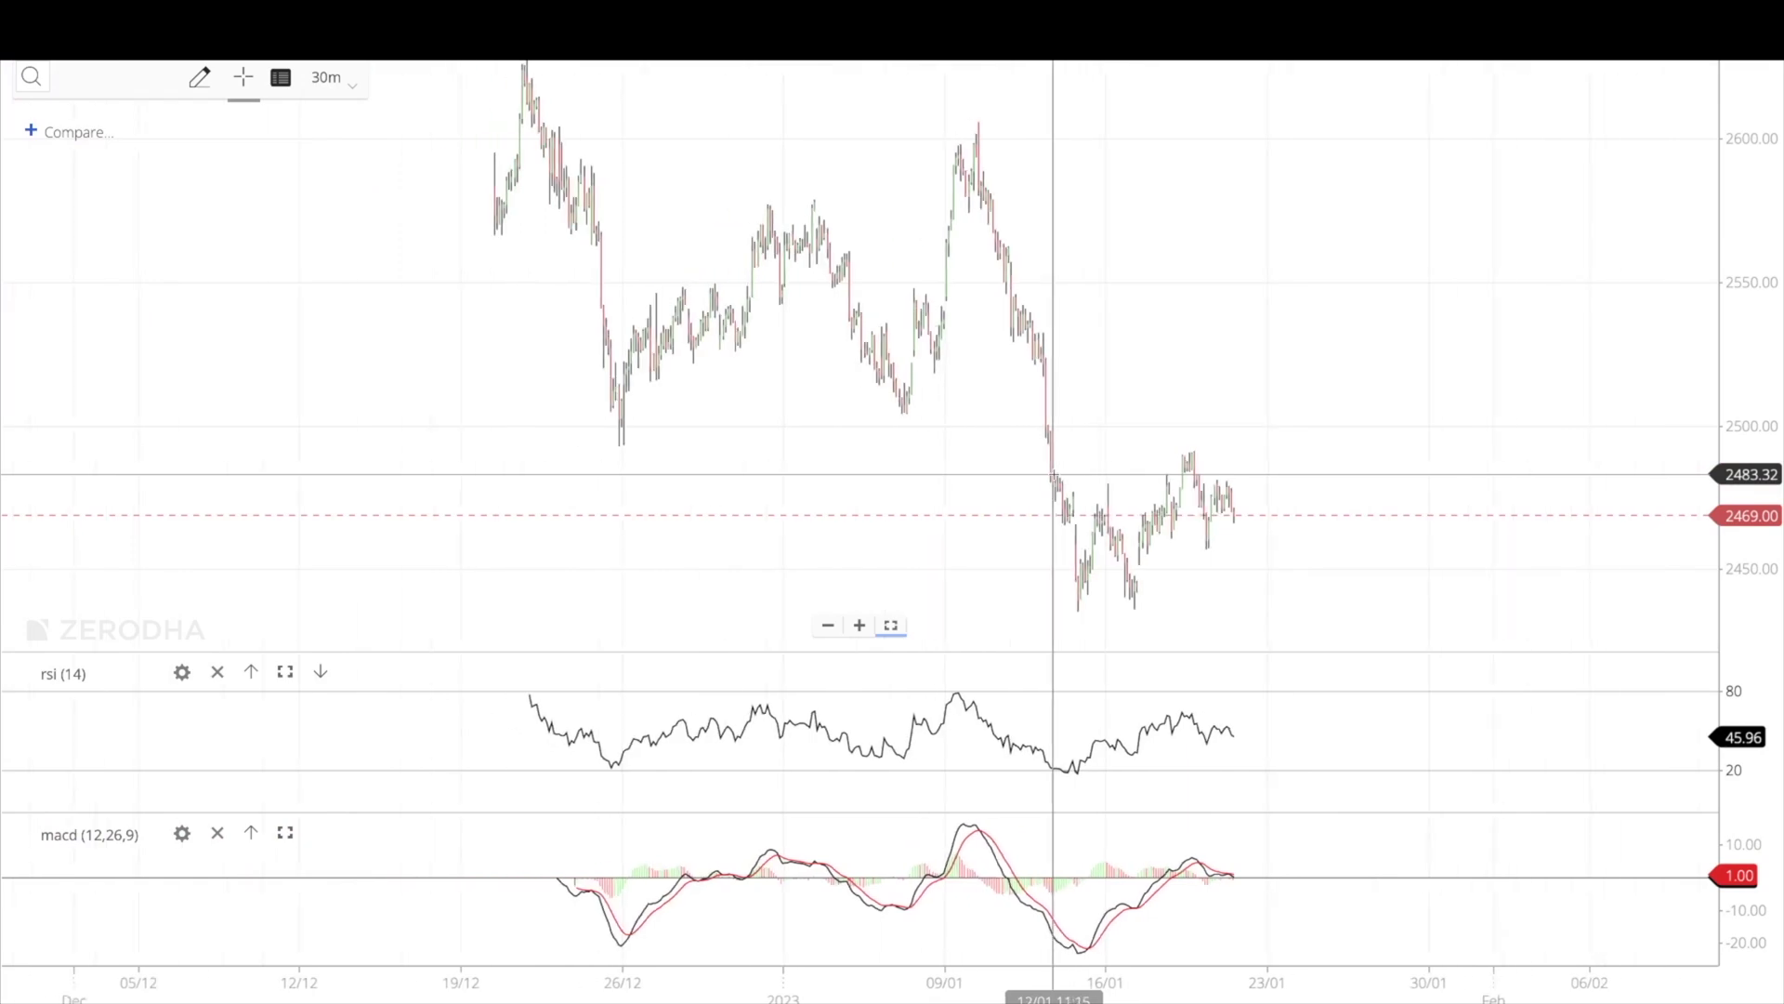
left_click(901, 622)
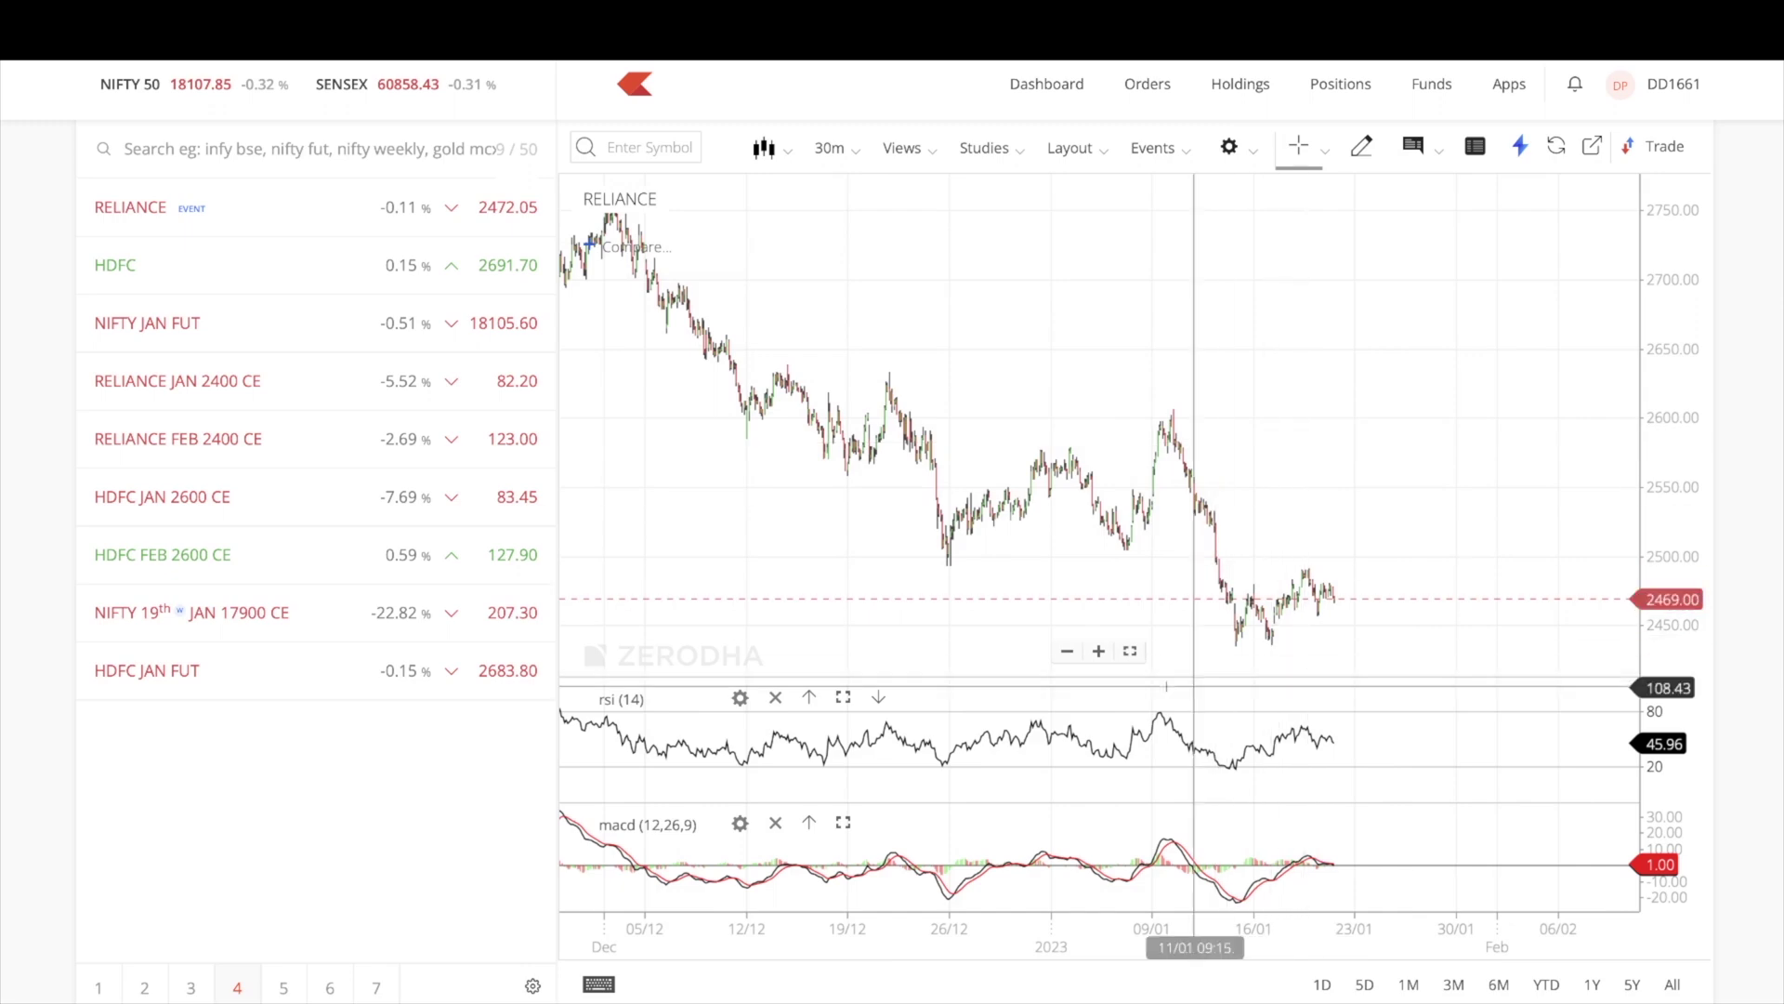
left_click(1139, 648)
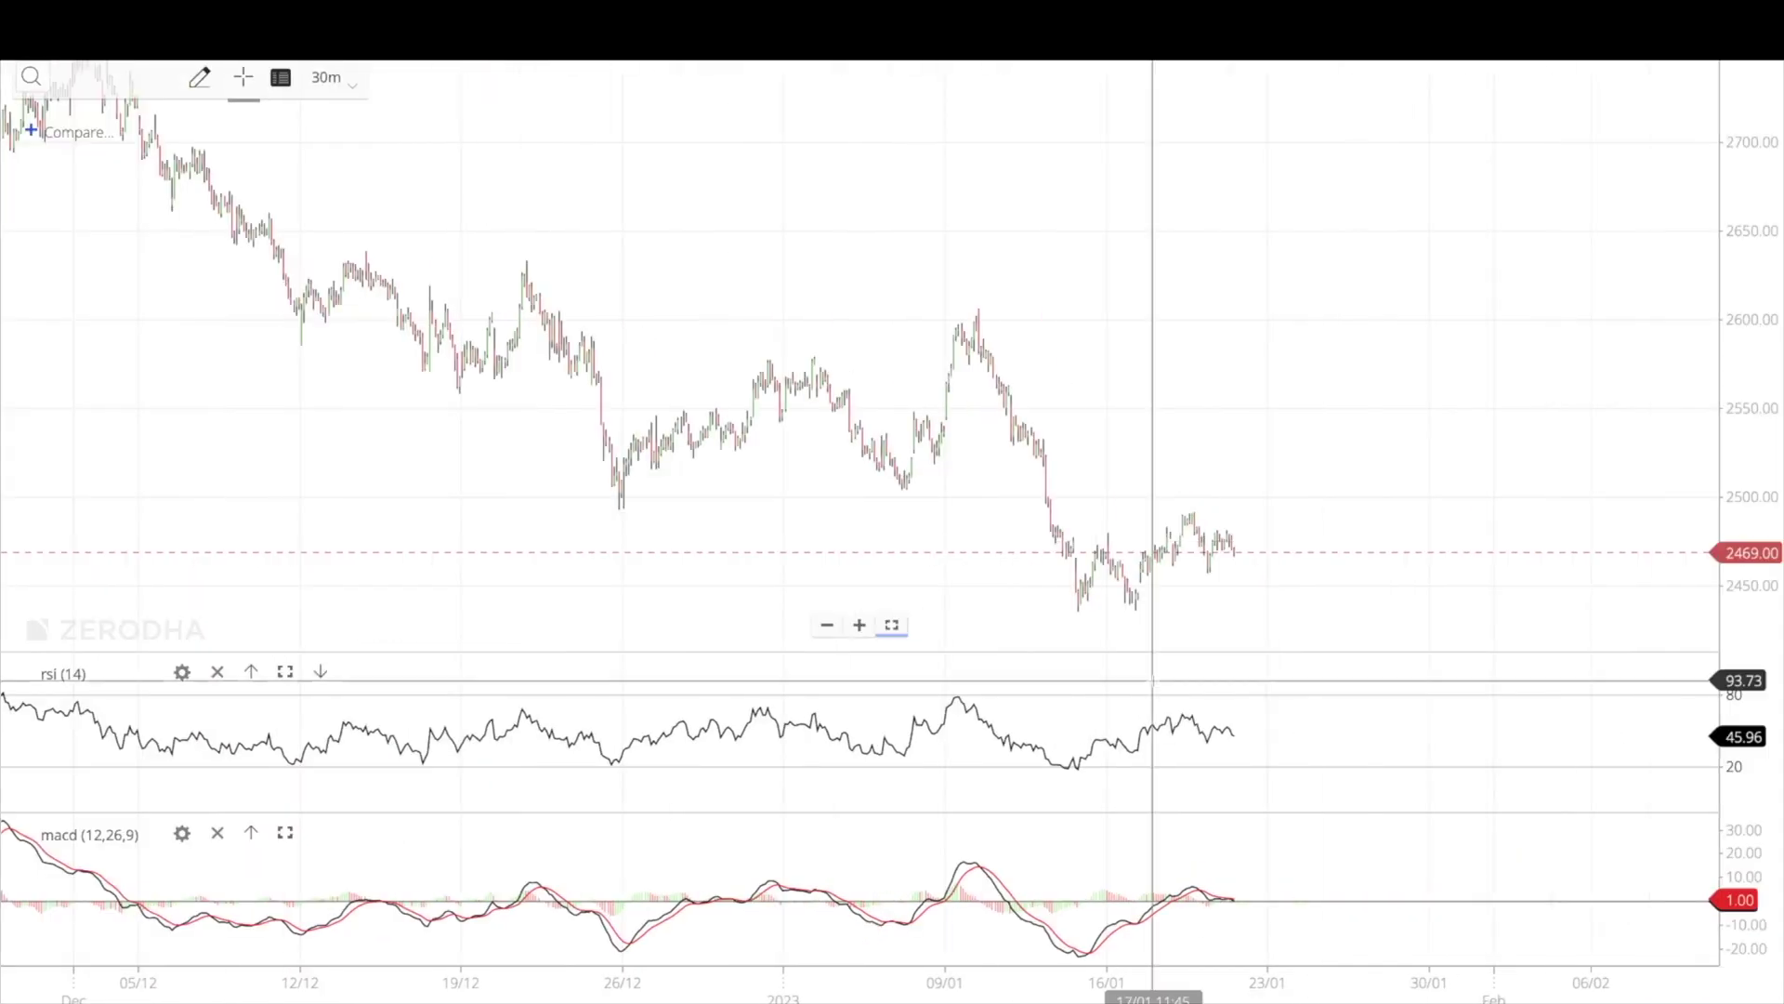
left_click(890, 624)
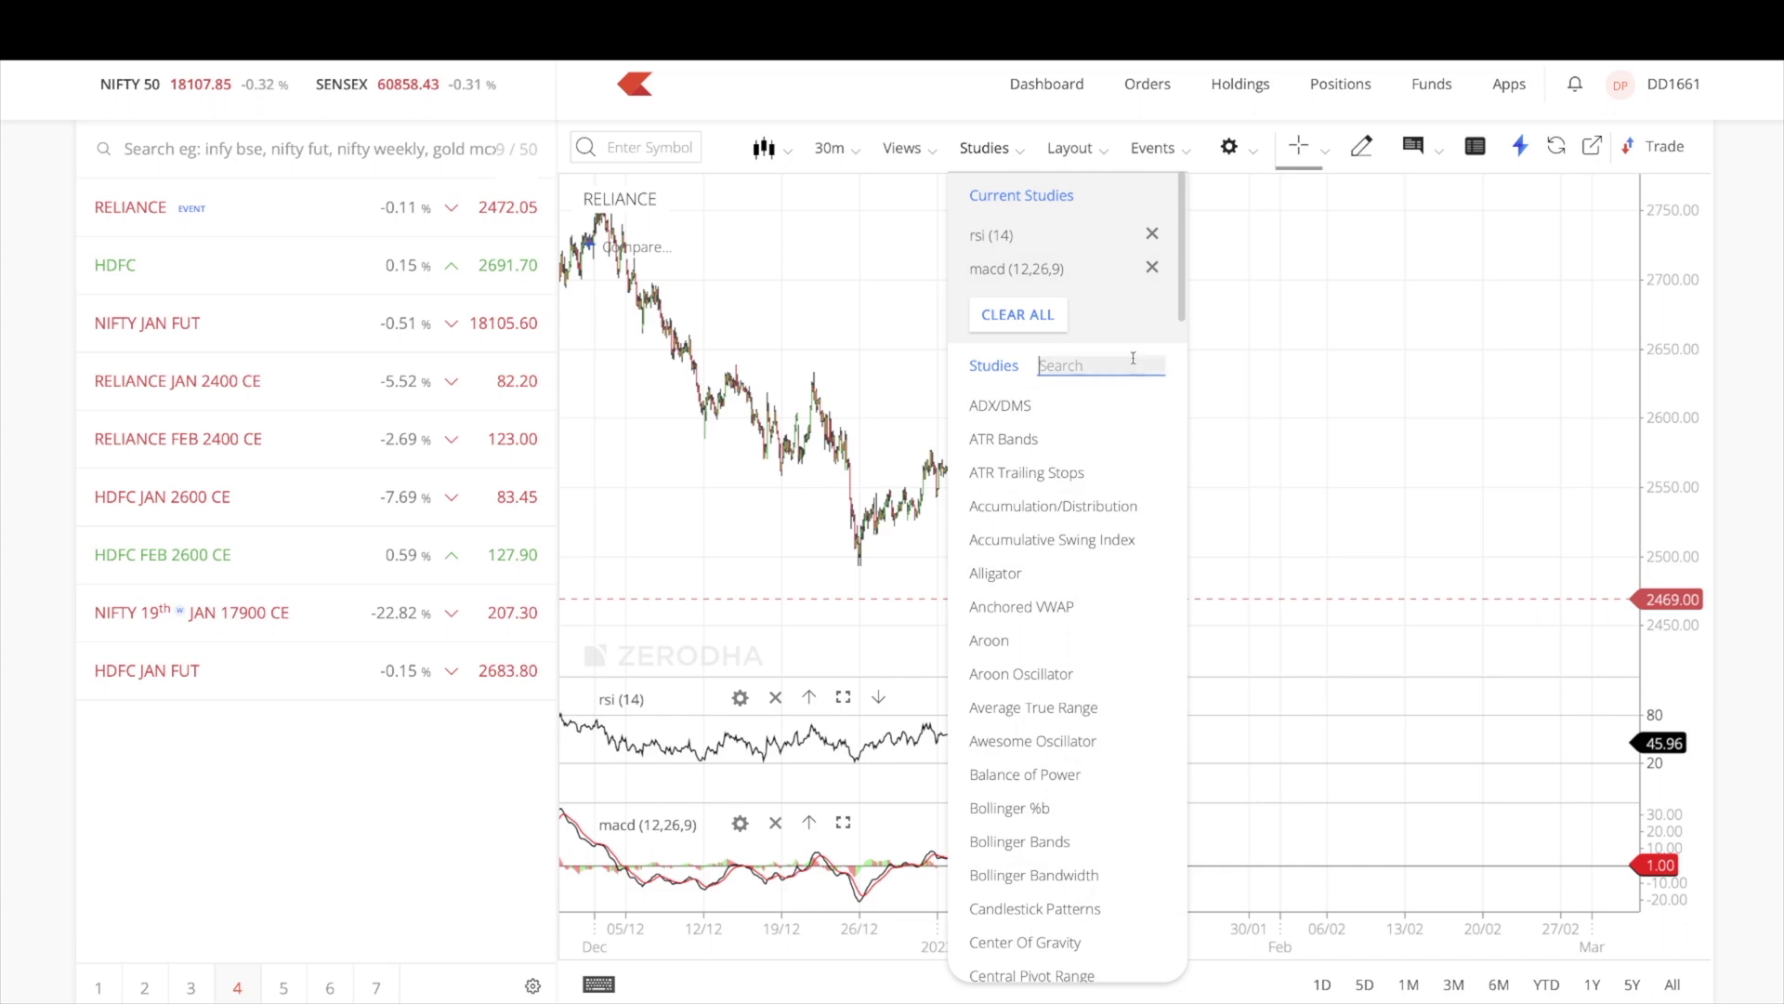
Search studies for 'movin', then Clear All to remove the RSI and MACD studies
type("movin")
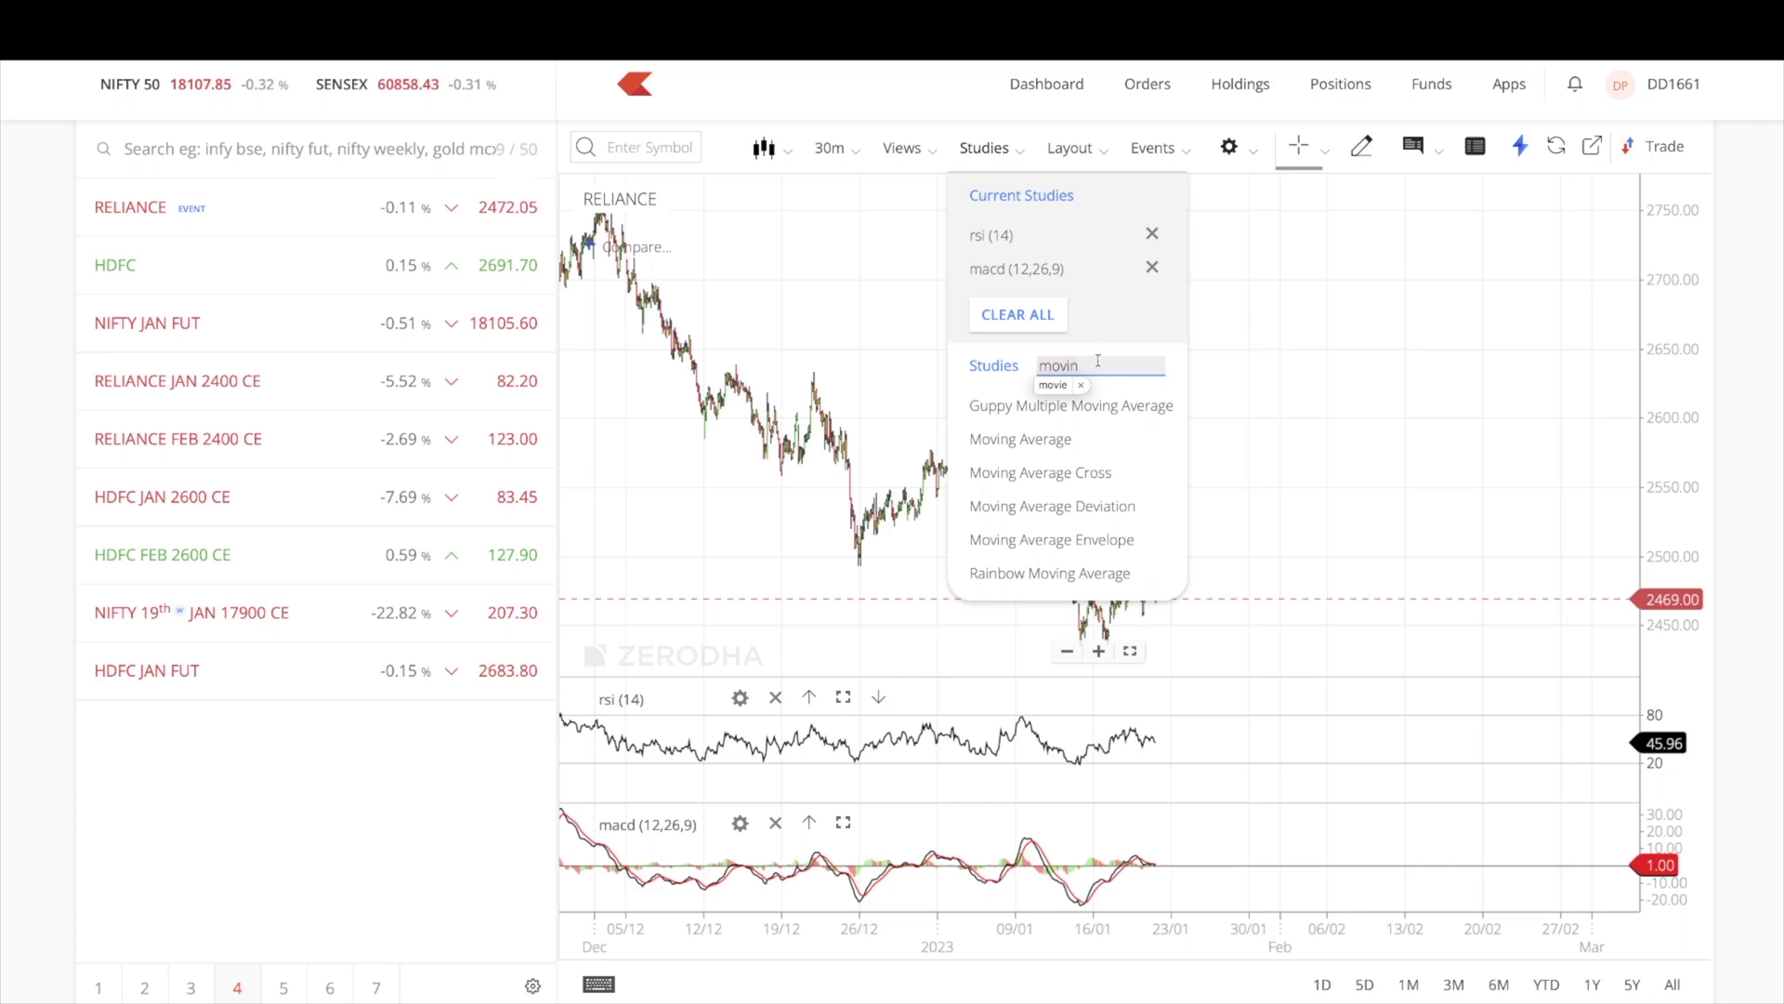
left_click(1053, 385)
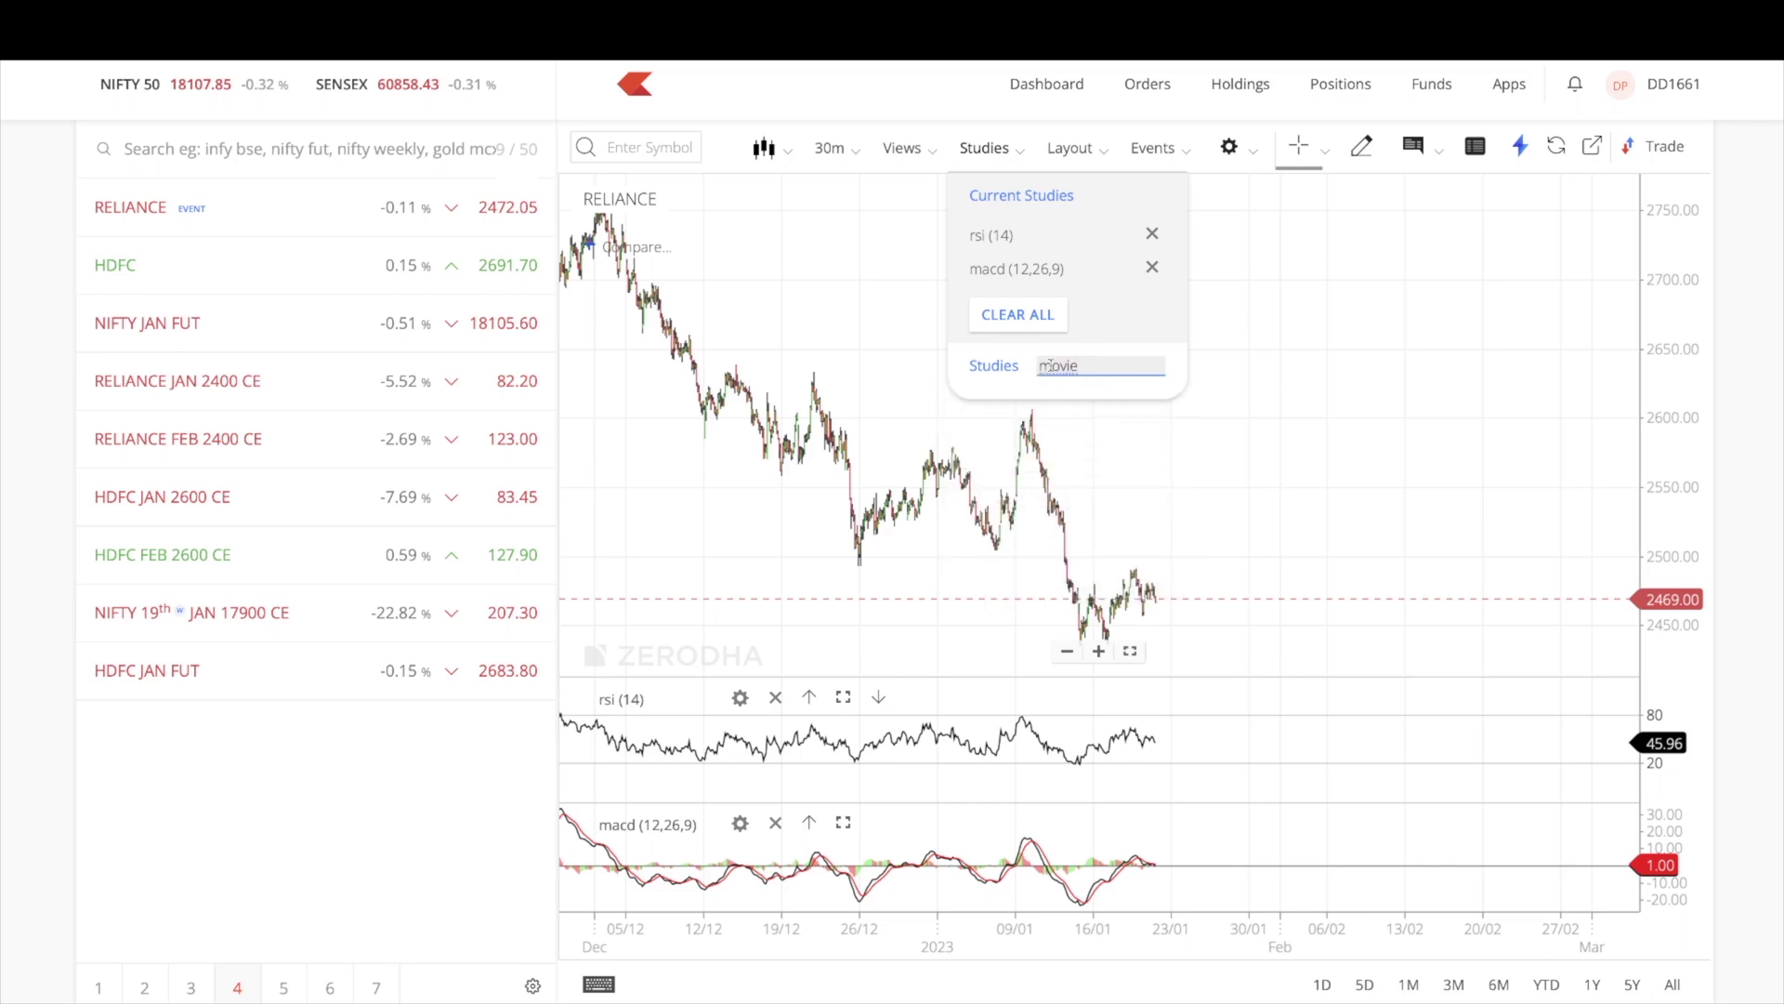
key("BackSpace")
key("BackSpace")
key("BackSpace")
key("BackSpace")
key("BackSpace")
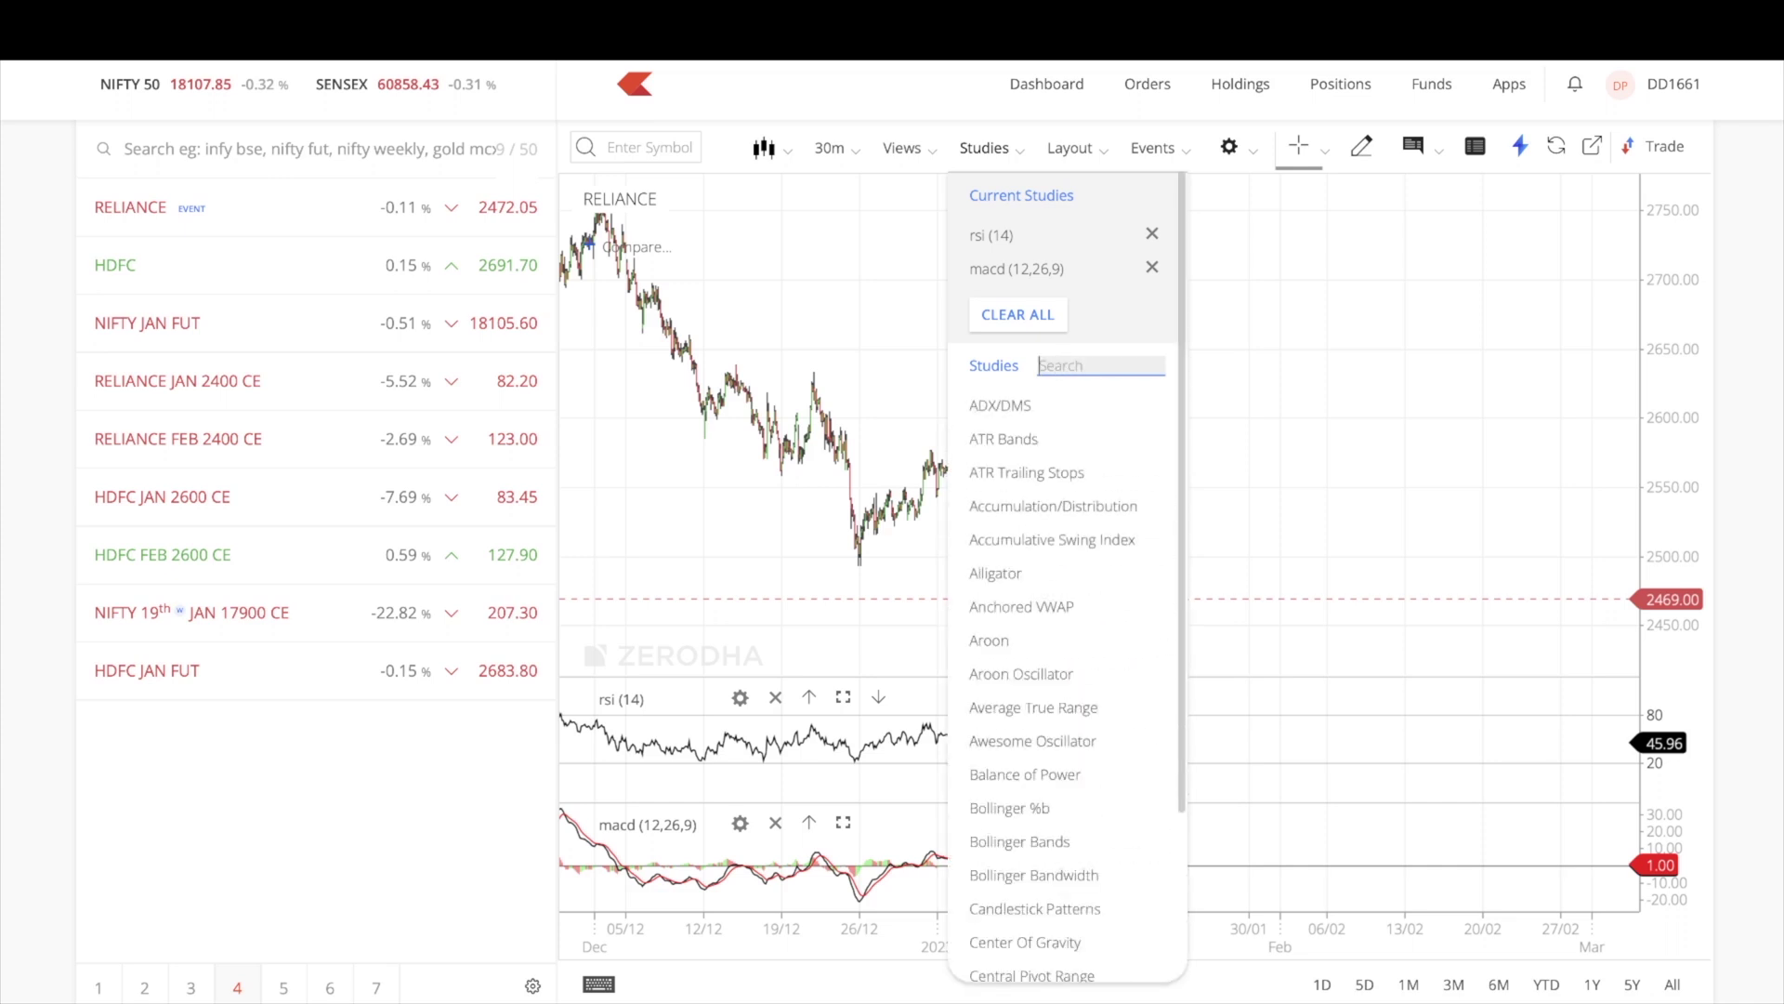
type("gu")
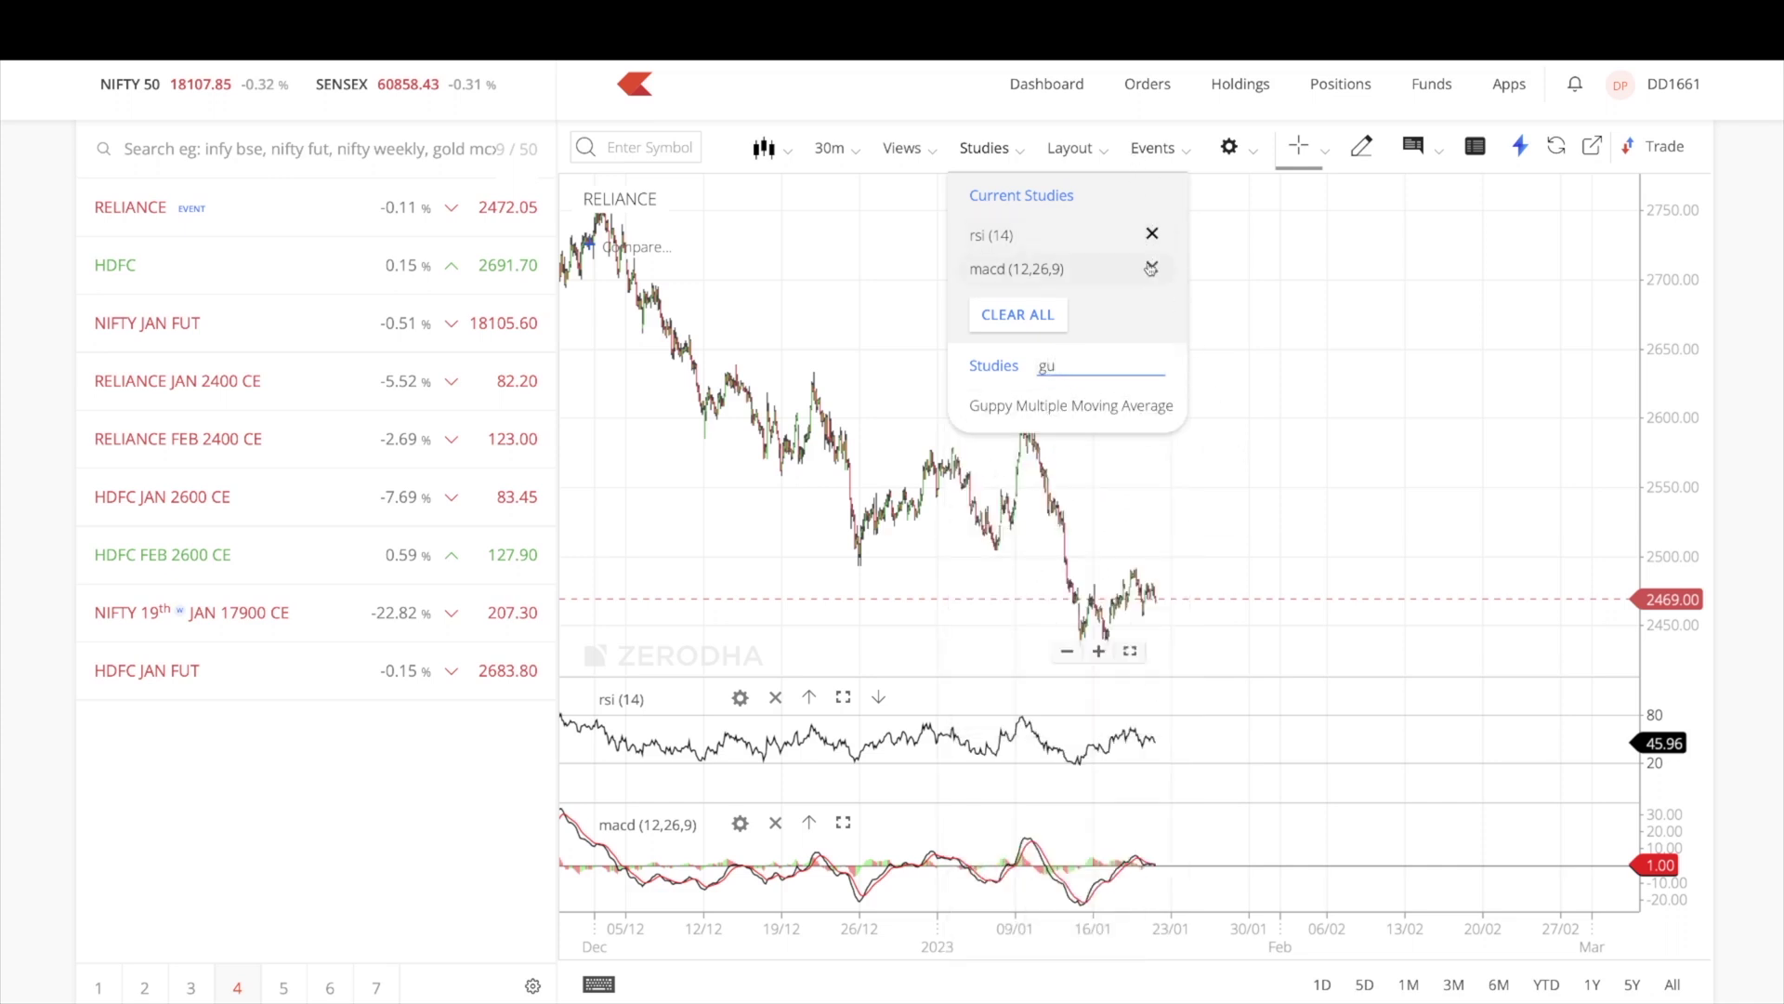
left_click(1008, 321)
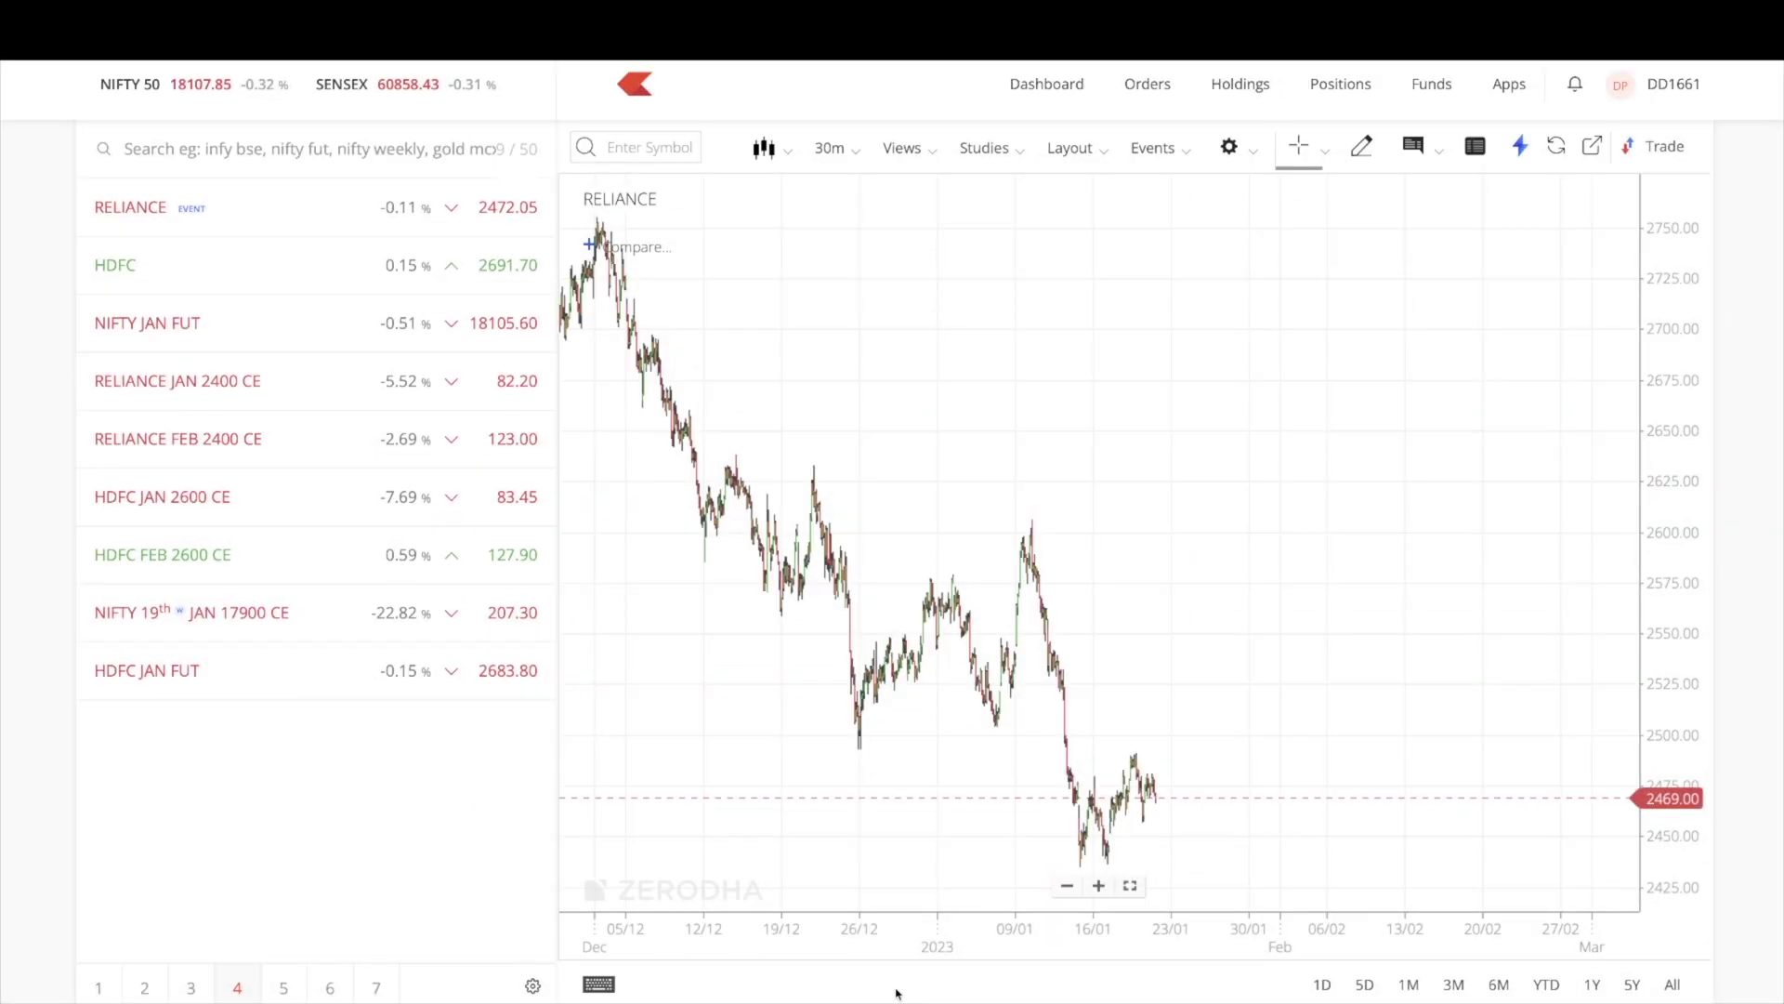
Open the Shortcuts dialog listing keyboard shortcuts and drawing hotkeys over the RELIANCE chart
left_click(598, 984)
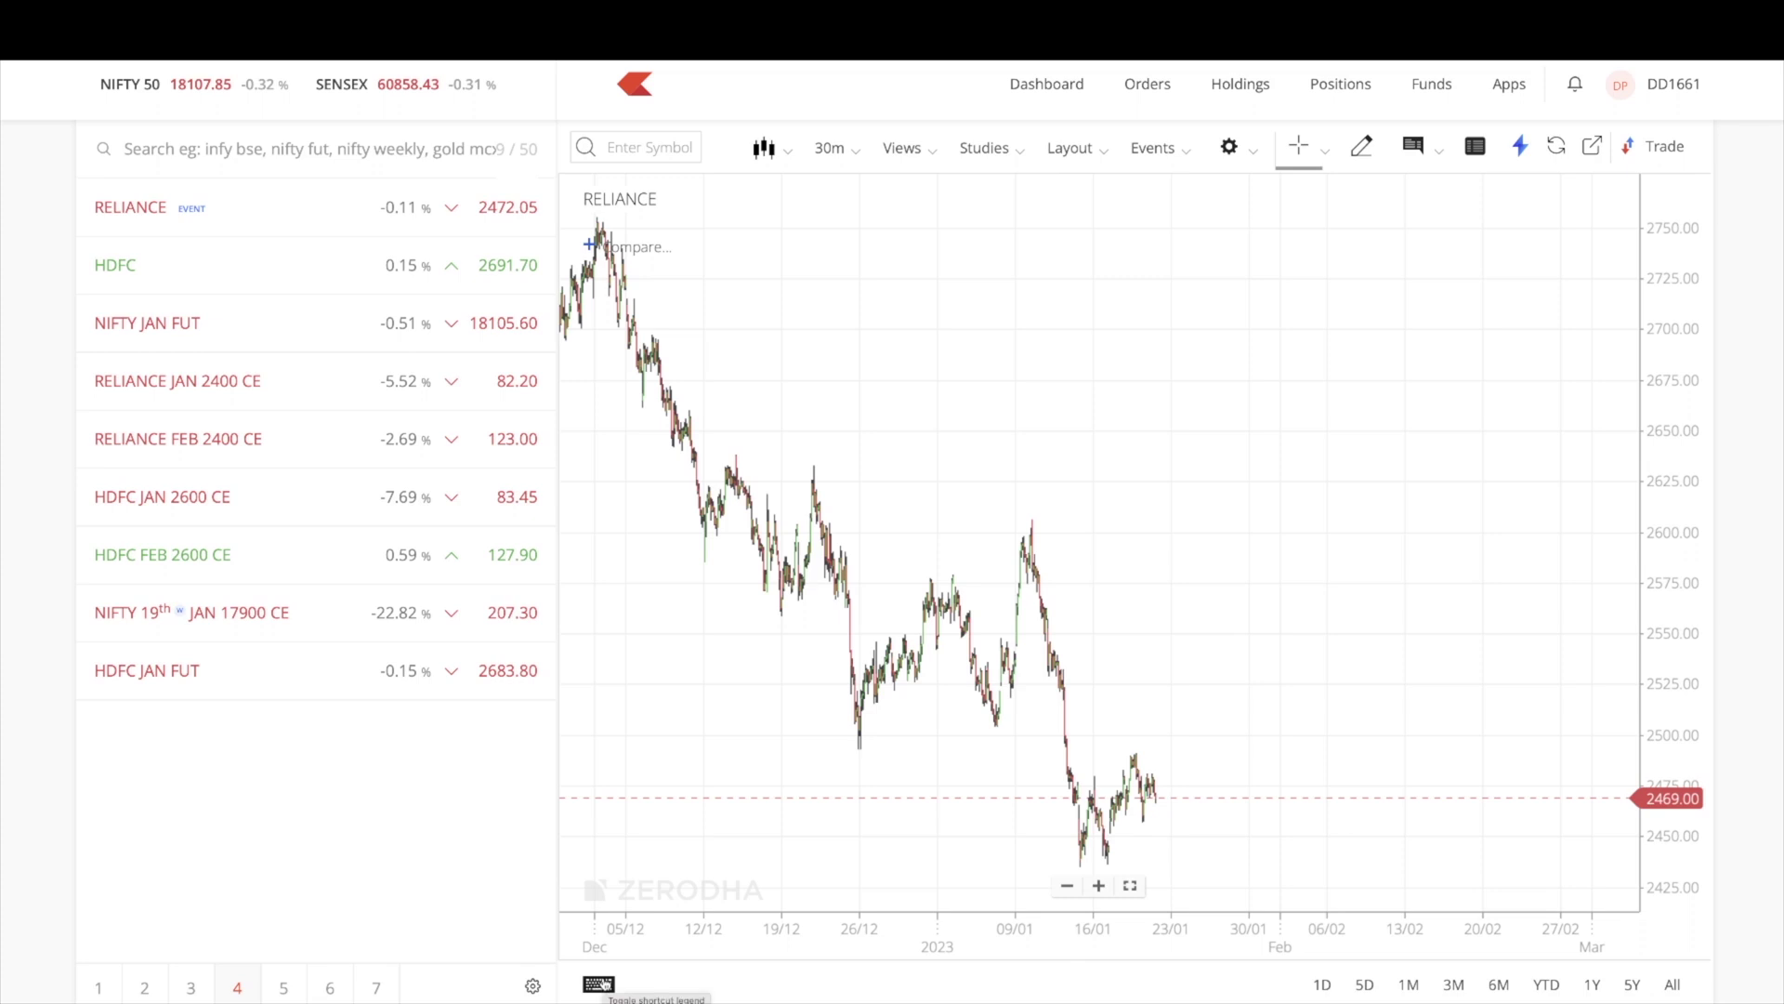